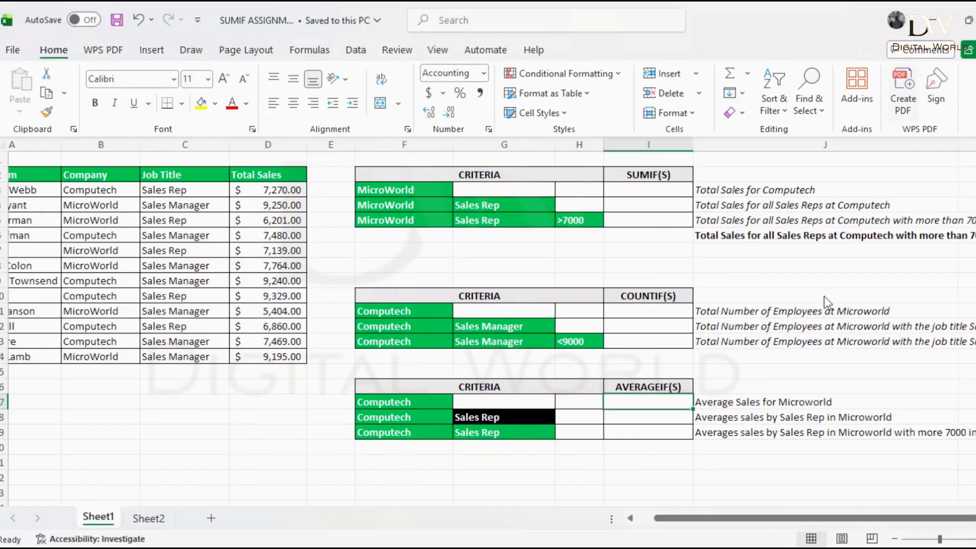
Examine the AVERAGEIF(S) task descriptions in column J and the sales data table they refer to.
{"action": "scroll", "coordinate": [521, 409], "scroll_direction": "right", "scroll_amount": 1}
{"action": "scroll", "coordinate": [521, 409], "scroll_direction": "right", "scroll_amount": 2}
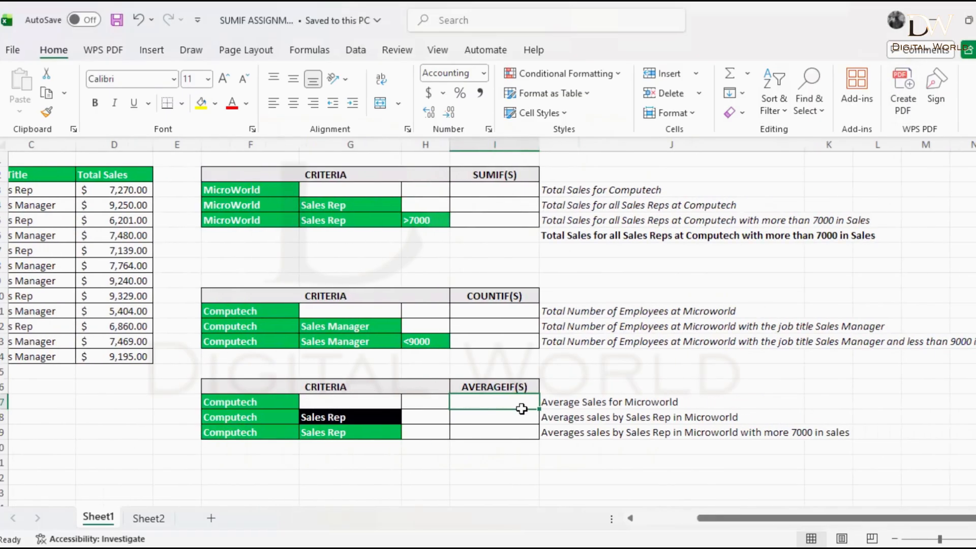
{"action": "left_click", "coordinate": [546, 406]}
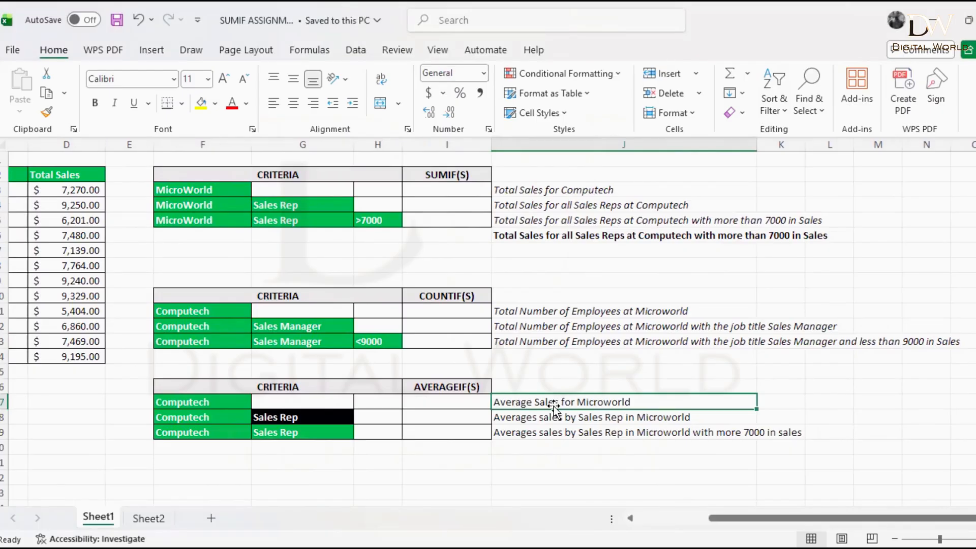
{"action": "scroll", "coordinate": [553, 407], "scroll_direction": "right", "scroll_amount": 2}
{"action": "scroll", "coordinate": [554, 407], "scroll_direction": "left", "scroll_amount": 5}
{"action": "scroll", "coordinate": [554, 407], "scroll_direction": "left", "scroll_amount": 1}
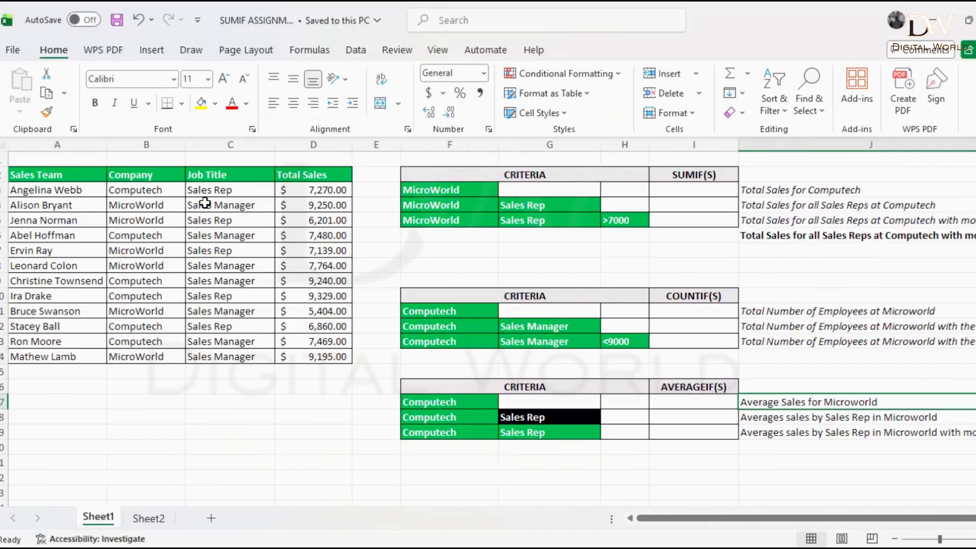
{"action": "left_click", "coordinate": [676, 404]}
{"action": "type", "text": "=a"}
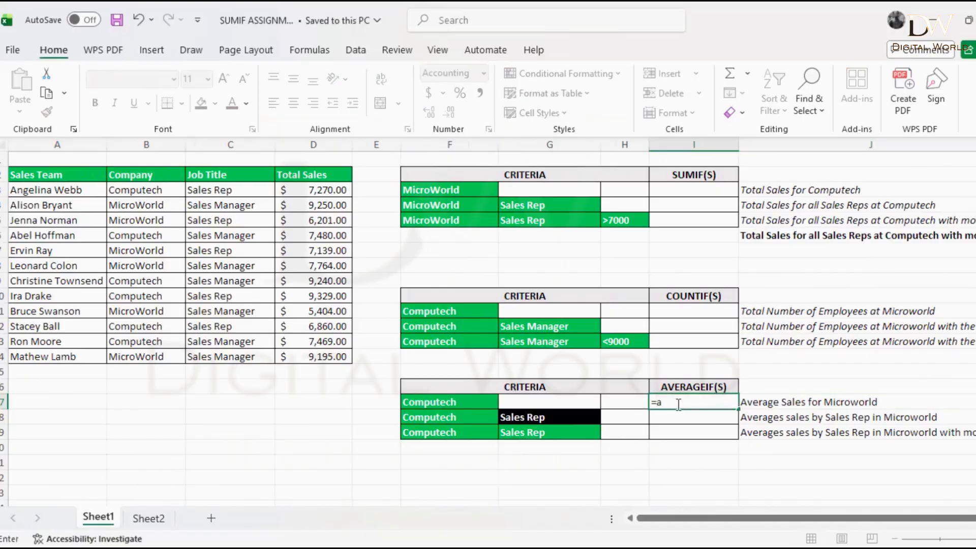
{"action": "type", "text": "verage"}
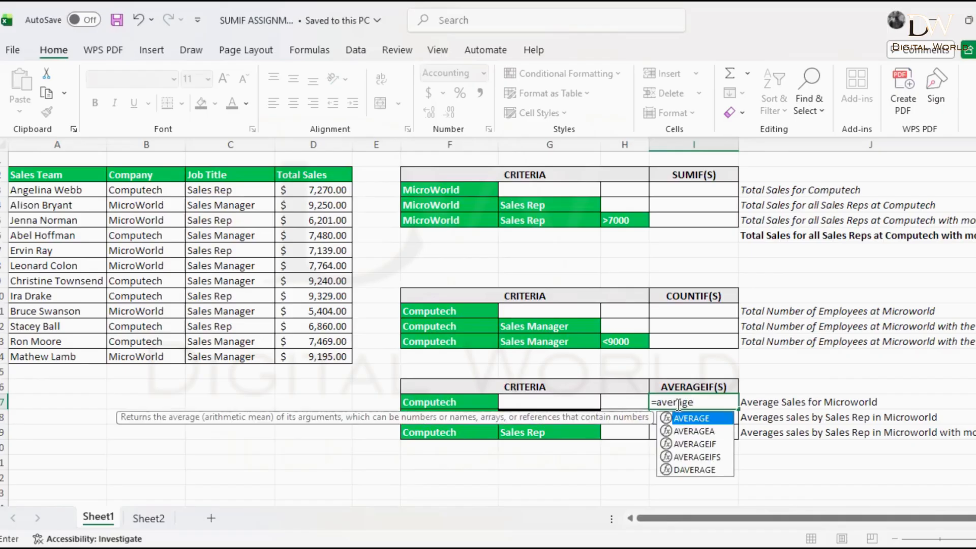
{"action": "type", "text": "if"}
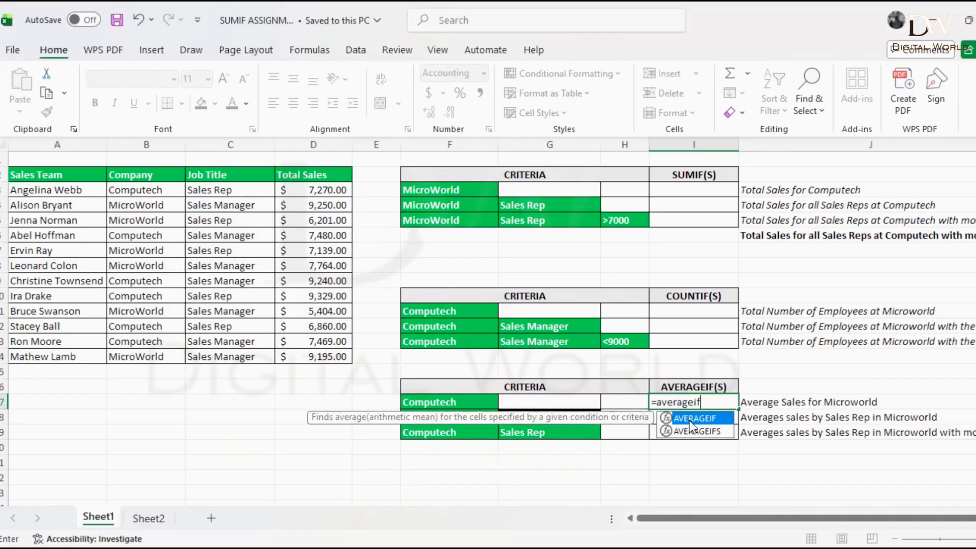
{"action": "double_click", "coordinate": [660, 420]}
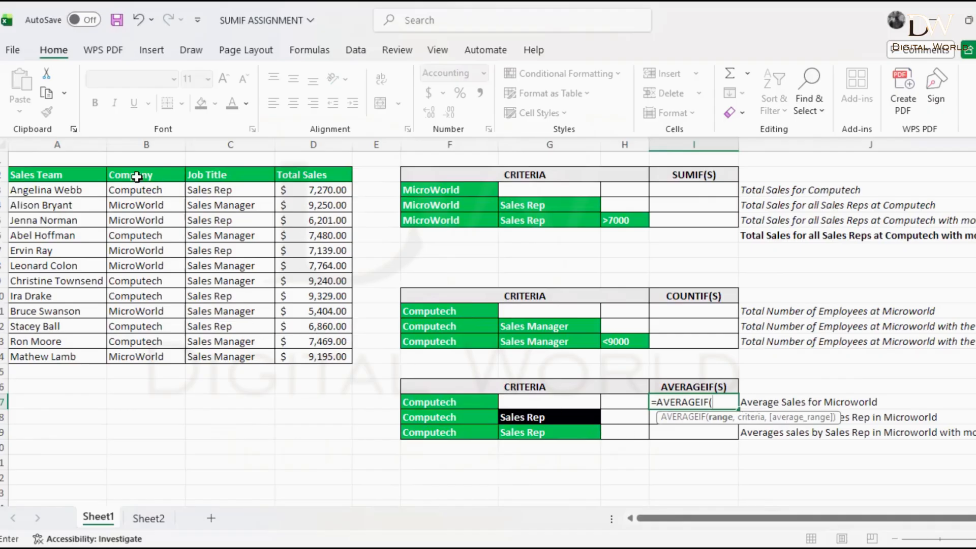
{"action": "left_click_drag", "start_coordinate": [136, 176], "coordinate": [135, 191]}
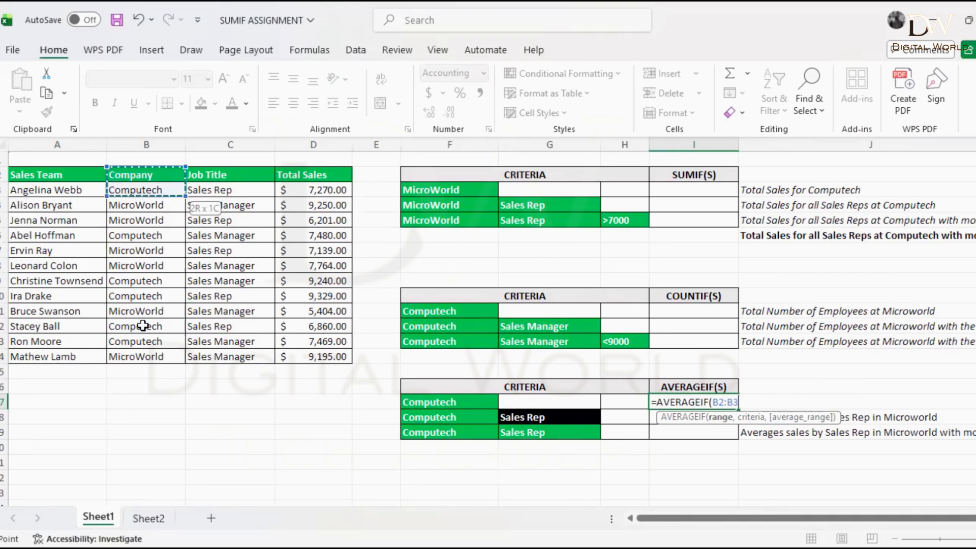
{"action": "left_click_drag", "start_coordinate": [143, 325], "coordinate": [144, 356]}
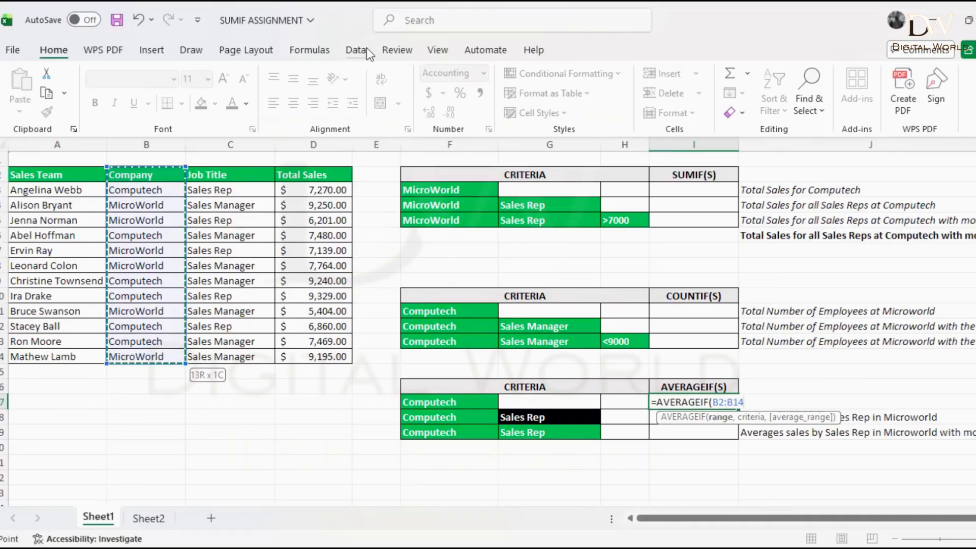
Discard the unfinished formula in I17 and display the formula bar.
{"action": "left_click", "coordinate": [435, 49]}
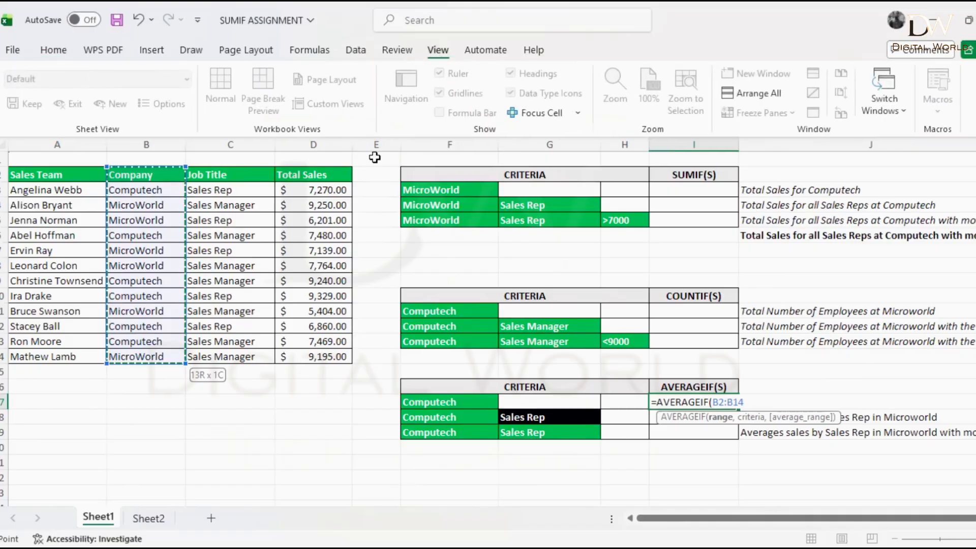
{"action": "key", "text": "Escape"}
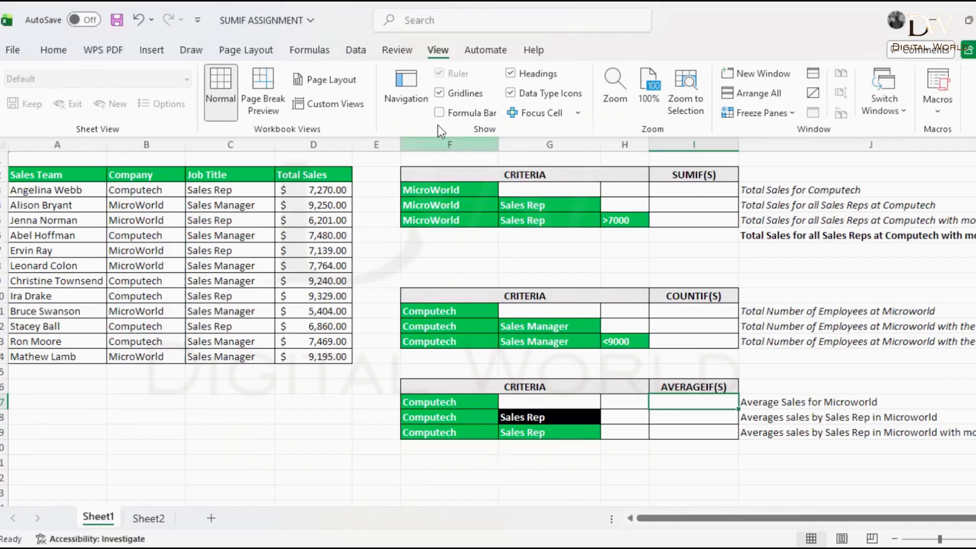
{"action": "left_click", "coordinate": [440, 112]}
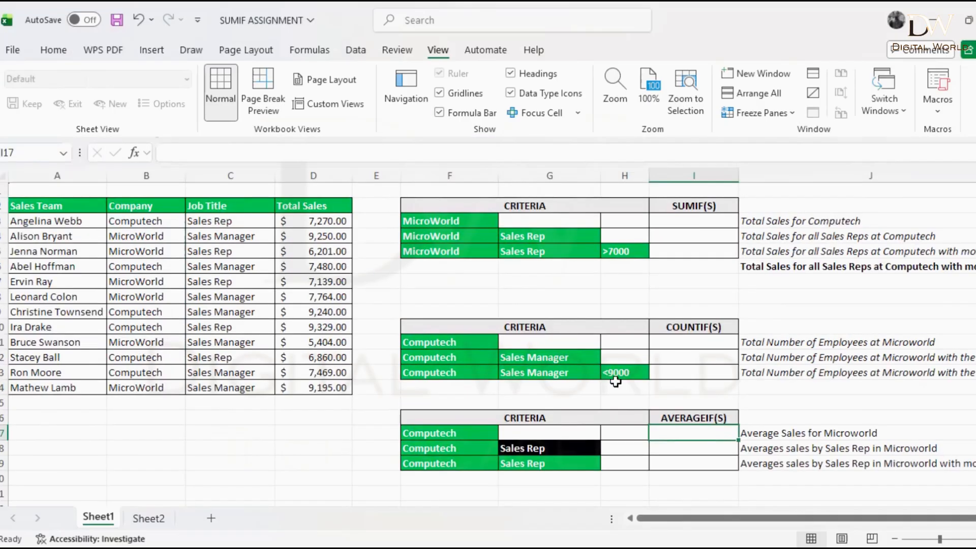
Start an AVERAGEIF formula in cell I17 with the Company column B2:B14 as the range.
{"action": "double_click", "coordinate": [672, 433]}
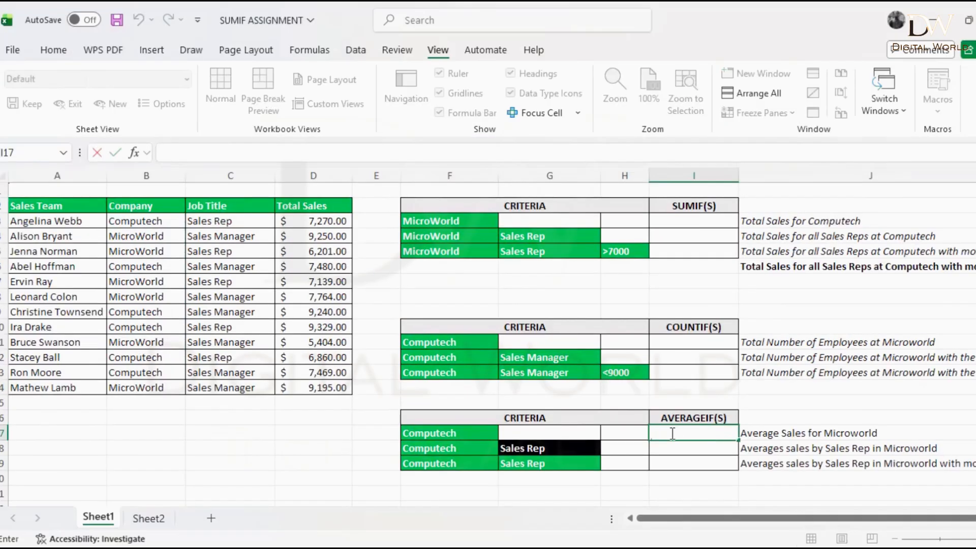
{"action": "type", "text": "=averageif"}
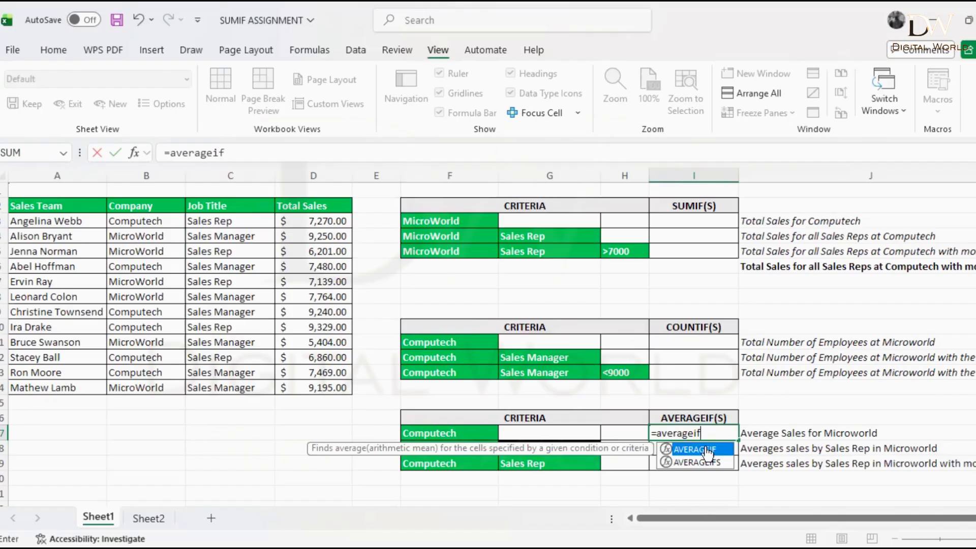
{"action": "double_click", "coordinate": [706, 450]}
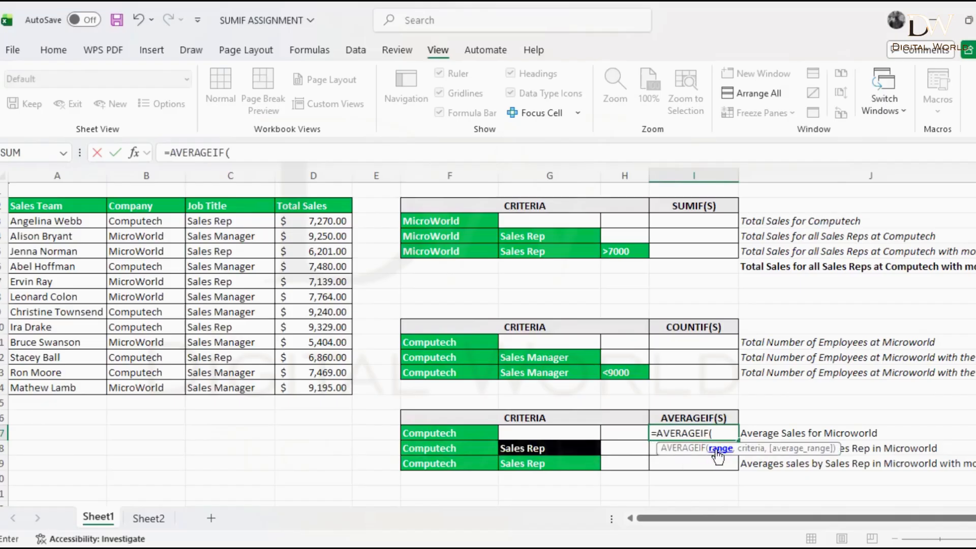
{"action": "left_click", "coordinate": [142, 207]}
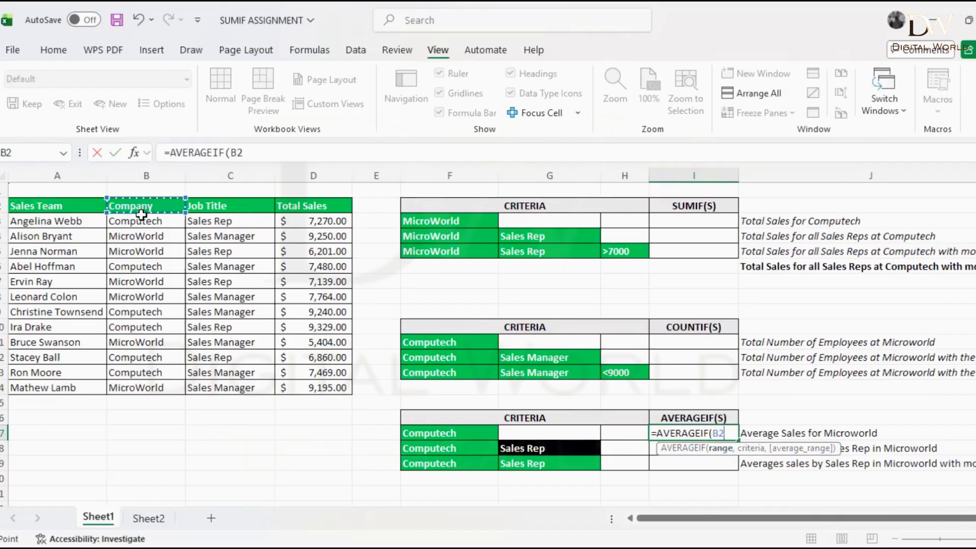
{"action": "left_click", "coordinate": [147, 386], "text": "shift"}
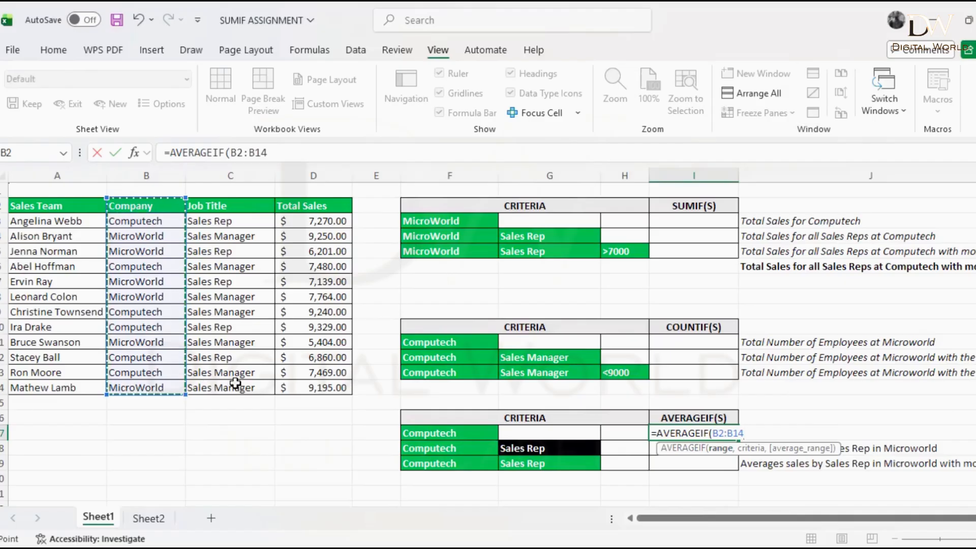
{"action": "type", "text": ","}
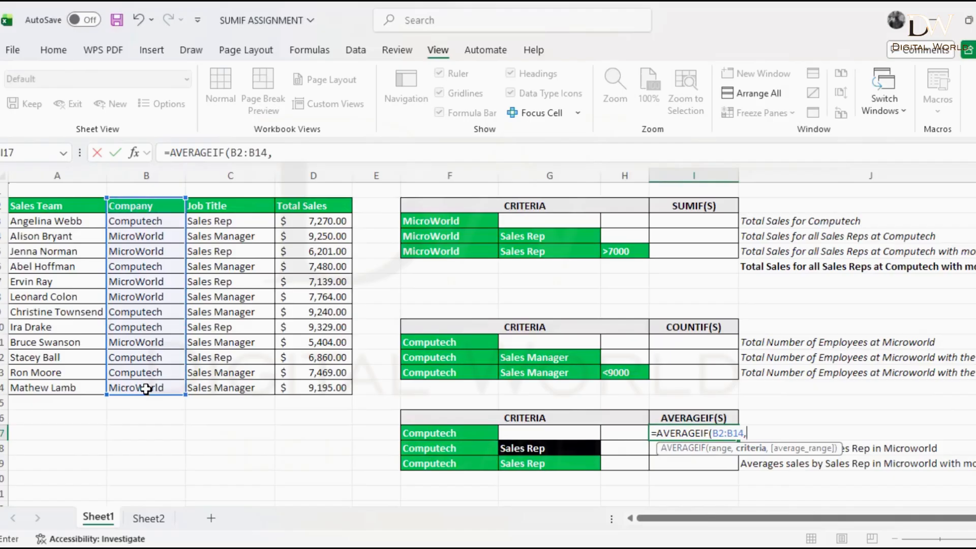
Complete the AVERAGEIF formula with the MicroWorld cell B5 as criteria and Total Sales D2:D14 as the average range.
{"action": "left_click", "coordinate": [154, 252]}
{"action": "type", "text": ","}
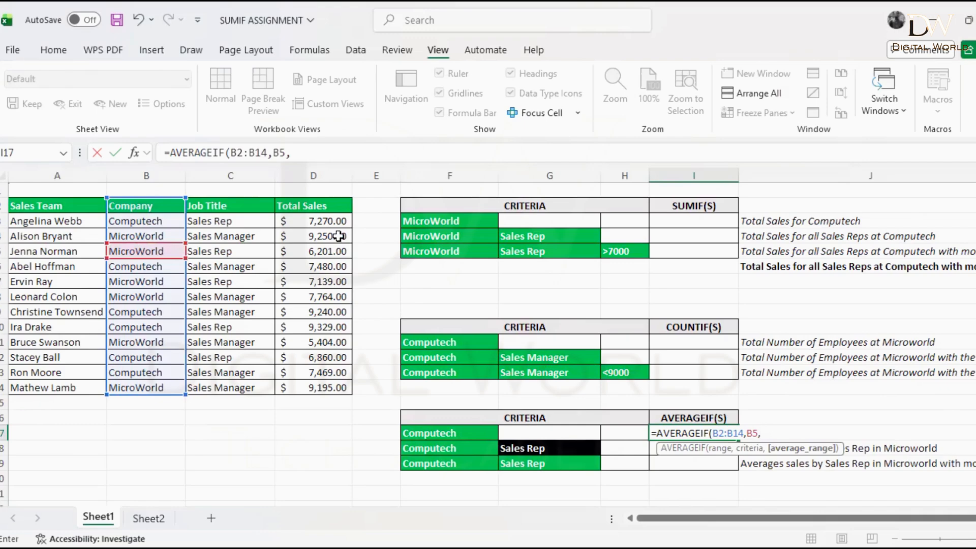
{"action": "left_click", "coordinate": [321, 208]}
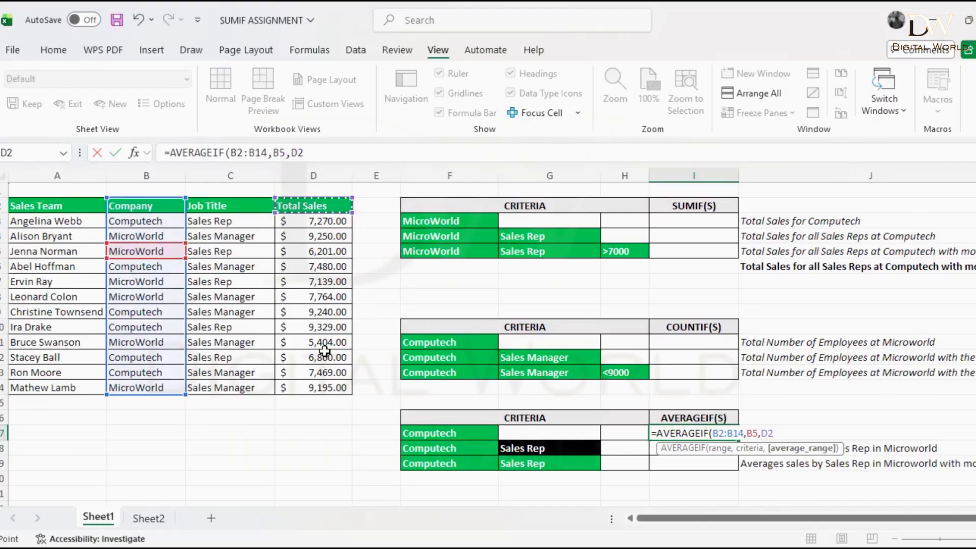
{"action": "left_click", "coordinate": [325, 384], "text": "shift"}
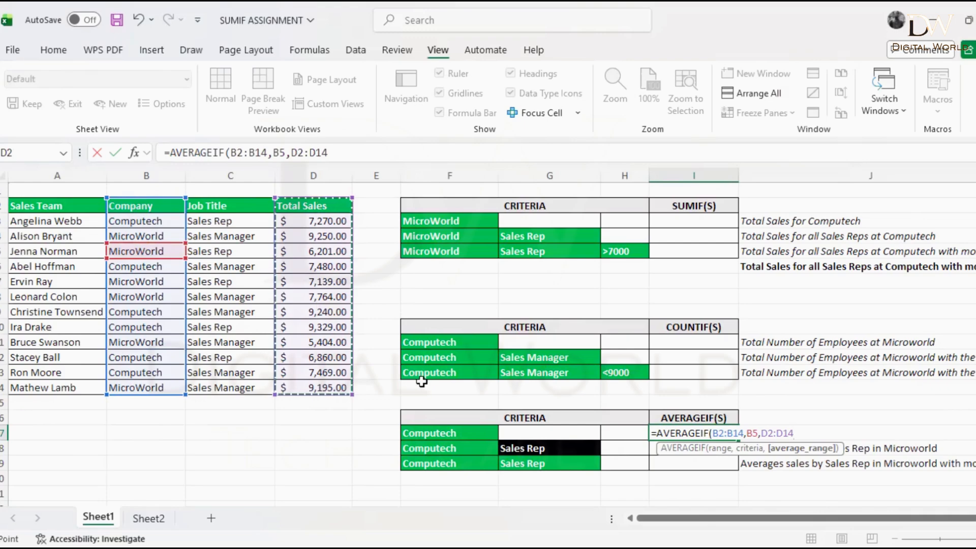
{"action": "type", "text": ")"}
{"action": "key", "text": "Return"}
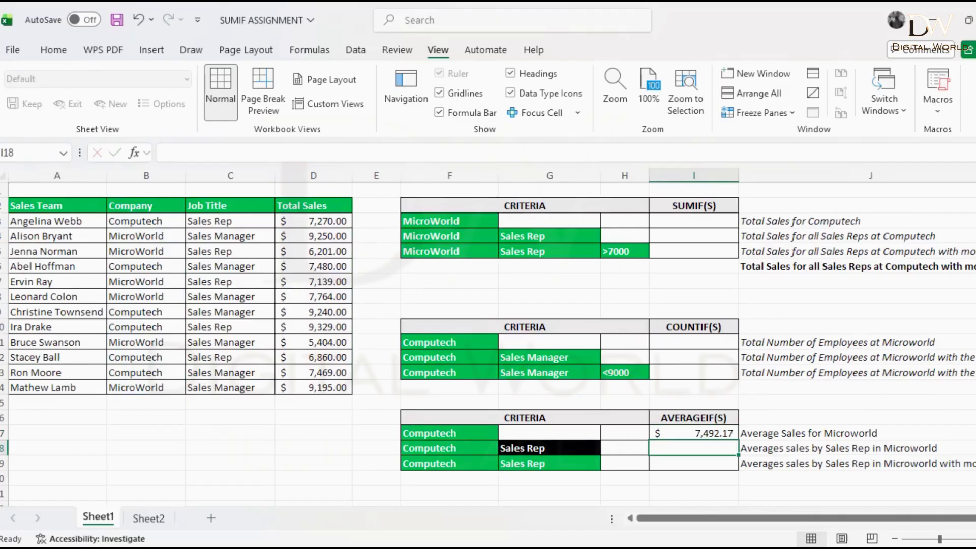
Switch to the PowerPoint presentation to read the AVERAGEIFS syntax on slide 7, and return to the Excel workbook.
{"action": "key", "text": "alt+Tab"}
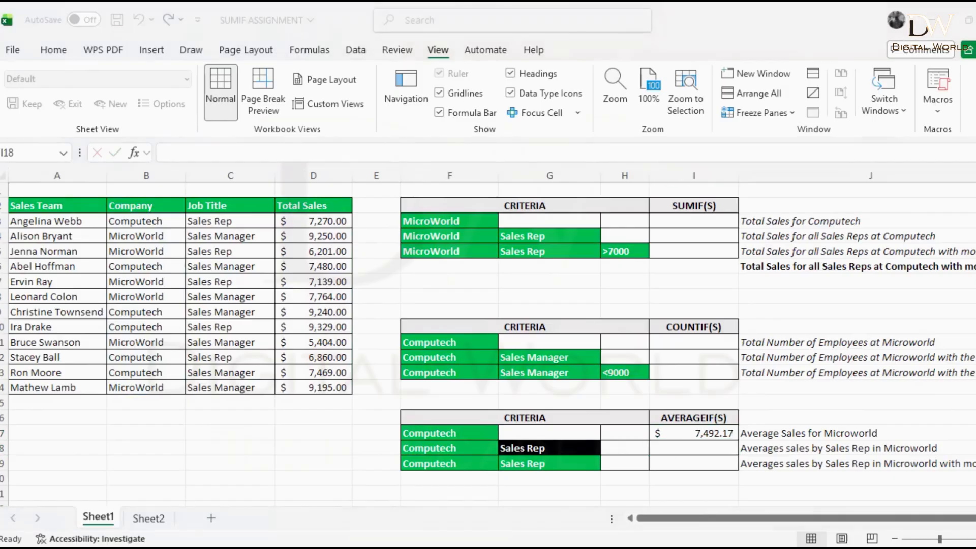
{"action": "left_click", "coordinate": [31, 291]}
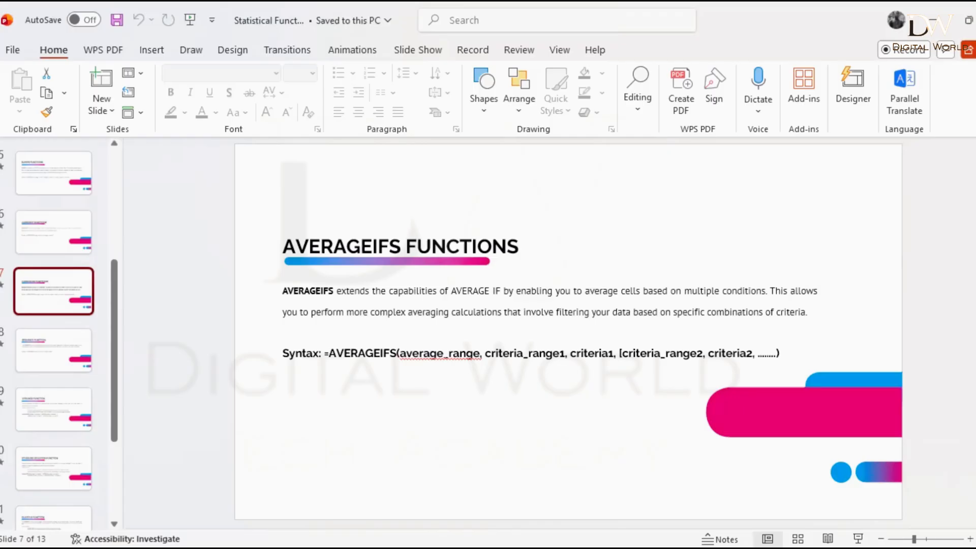
{"action": "key", "text": "alt+Tab"}
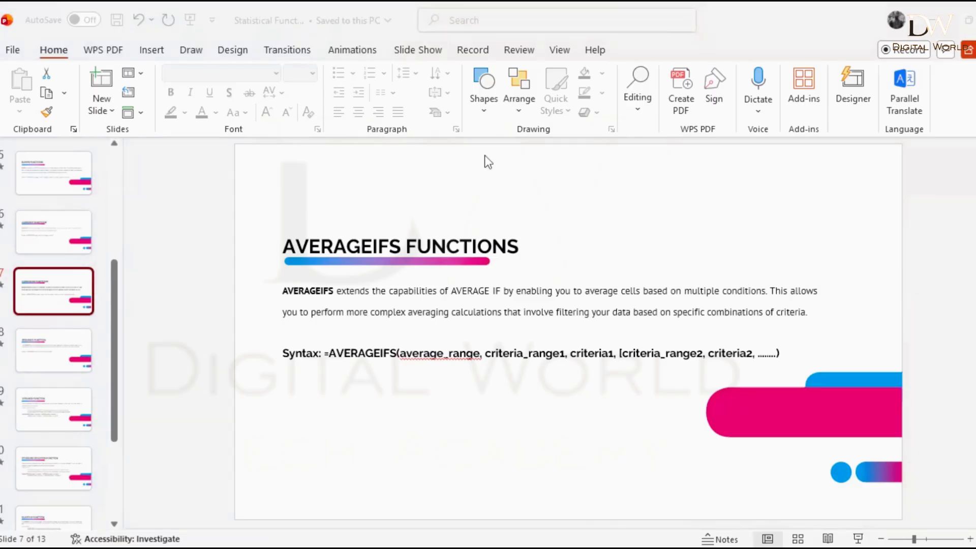
{"action": "key", "text": "alt+Tab"}
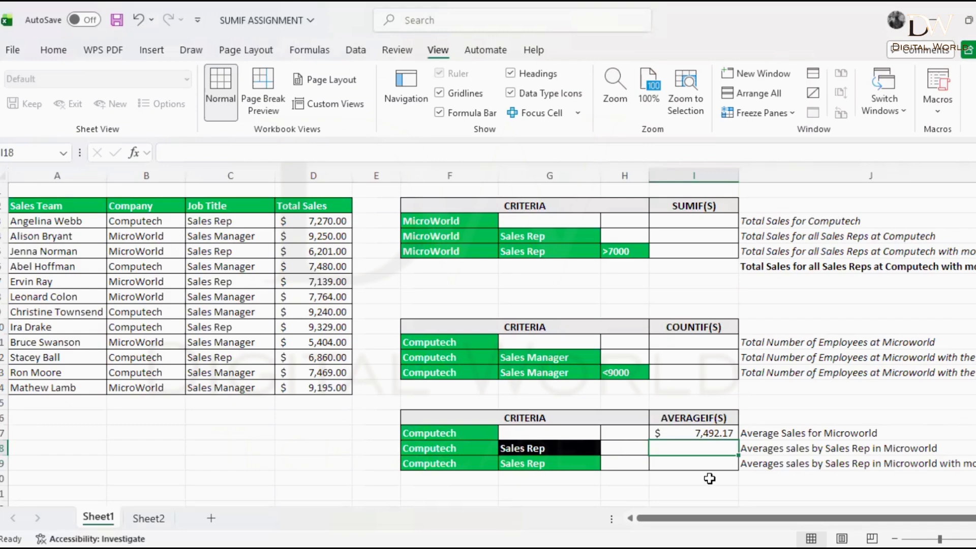
Begin an AVERAGEIFS formula in cell I18 for the average sales by Sales Rep in Microworld.
{"action": "left_click", "coordinate": [781, 449]}
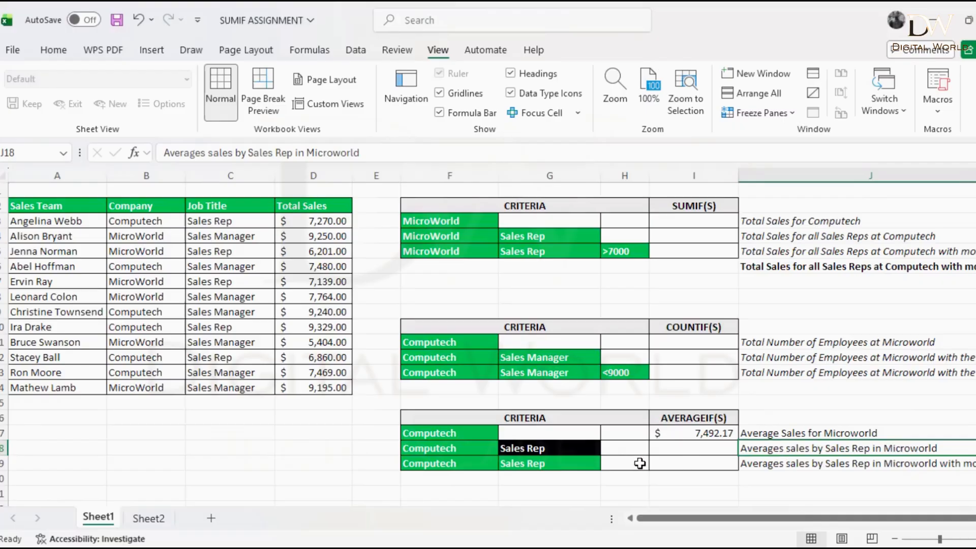
{"action": "left_click", "coordinate": [690, 447]}
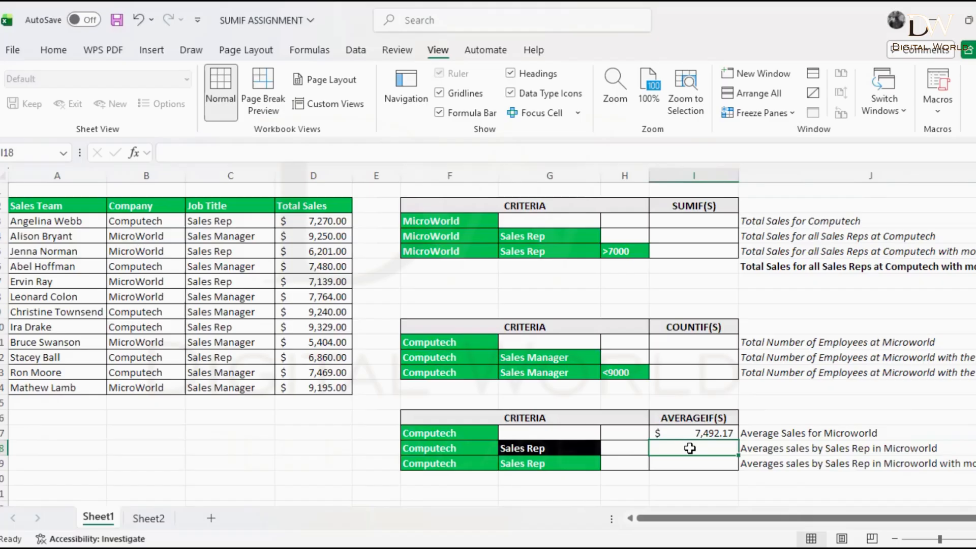
{"action": "type", "text": "="}
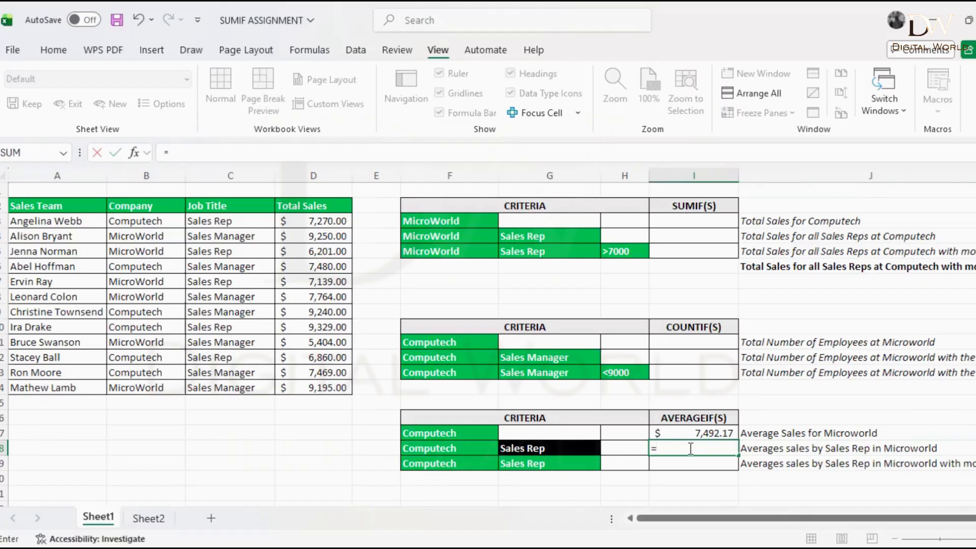
{"action": "type", "text": "average"}
{"action": "key", "text": "BackSpace"}
{"action": "key", "text": "BackSpace"}
{"action": "key", "text": "BackSpace"}
{"action": "key", "text": "BackSpace"}
{"action": "key", "text": "BackSpace"}
{"action": "key", "text": "BackSpace"}
{"action": "type", "text": "verage"}
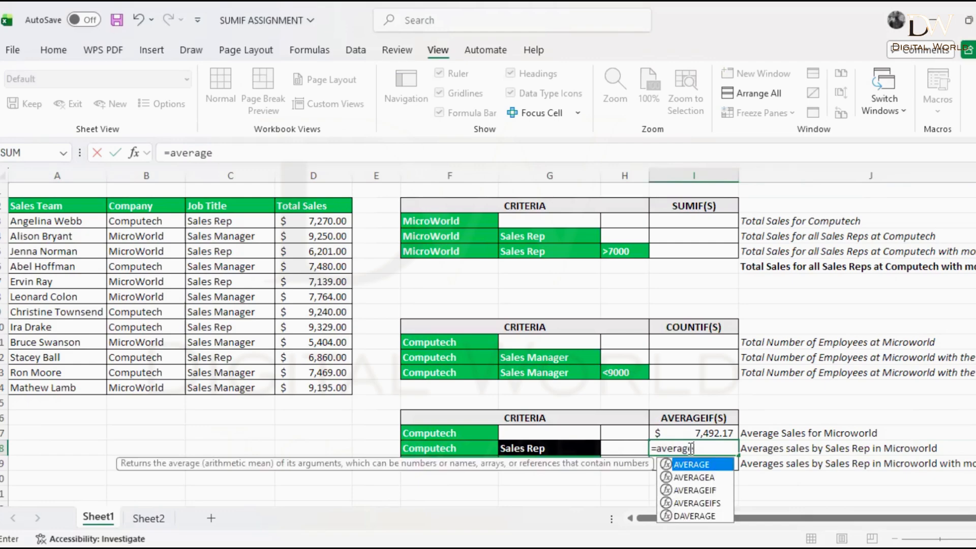
{"action": "type", "text": "ifs"}
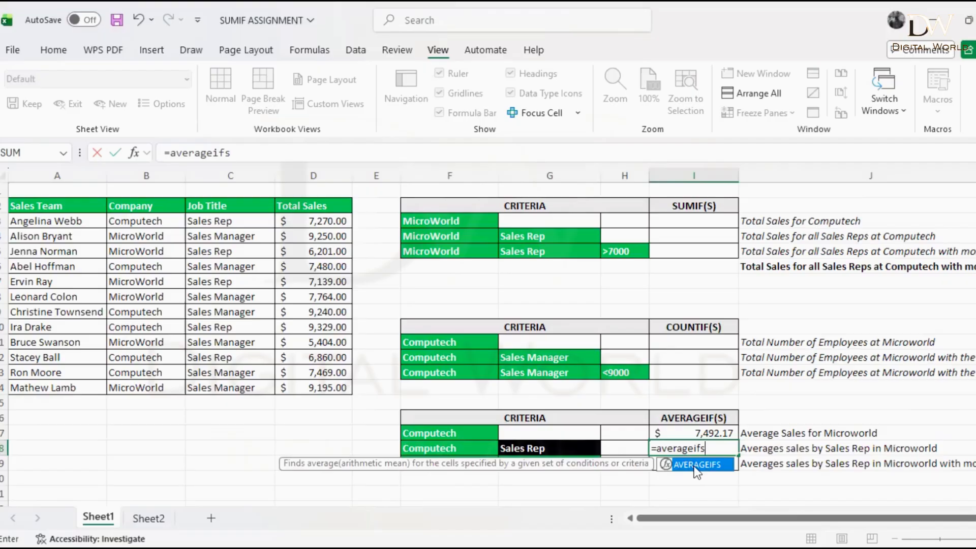
{"action": "double_click", "coordinate": [716, 470]}
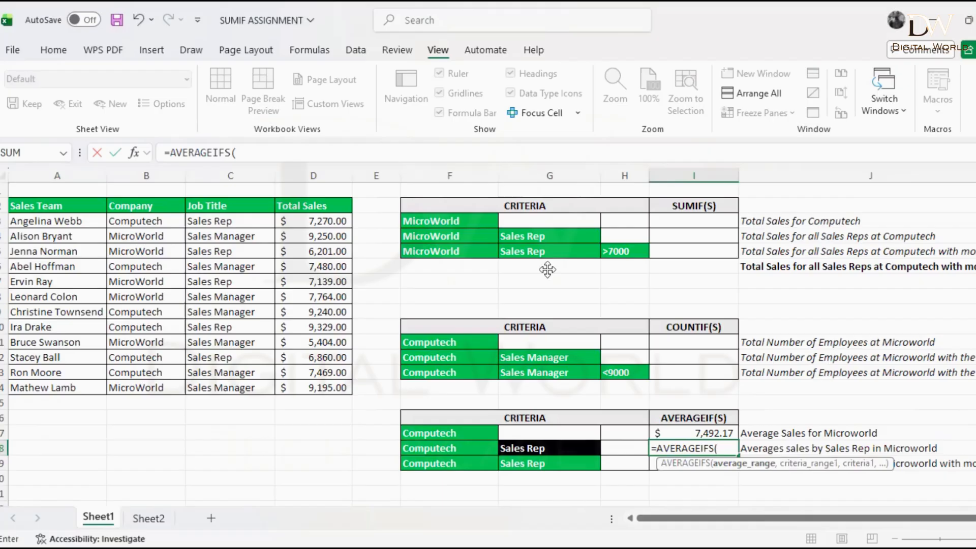
Move the function hint clear of the cells and set Total Sales D2:D14 as the AVERAGEIFS average range.
{"action": "left_click_drag", "start_coordinate": [529, 158], "coordinate": [529, 154]}
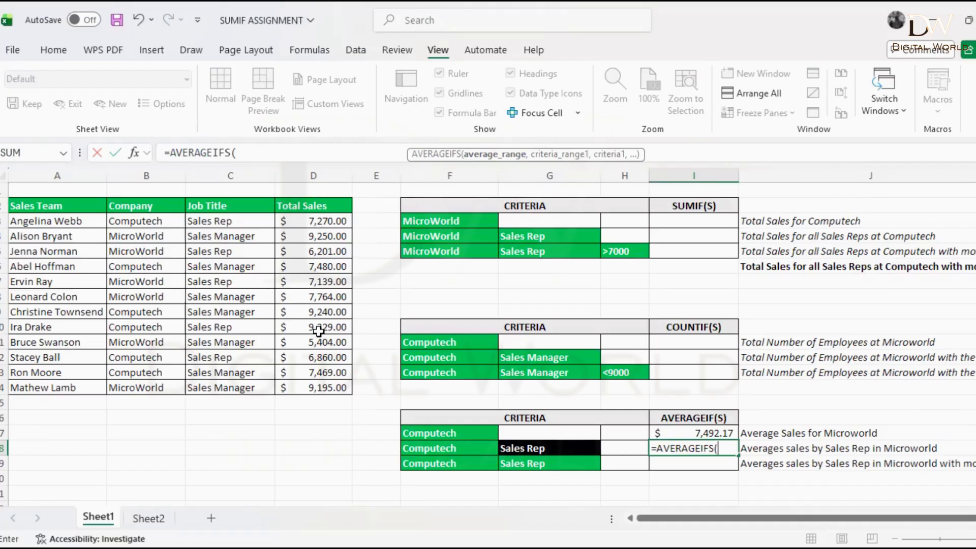
{"action": "left_click", "coordinate": [328, 206]}
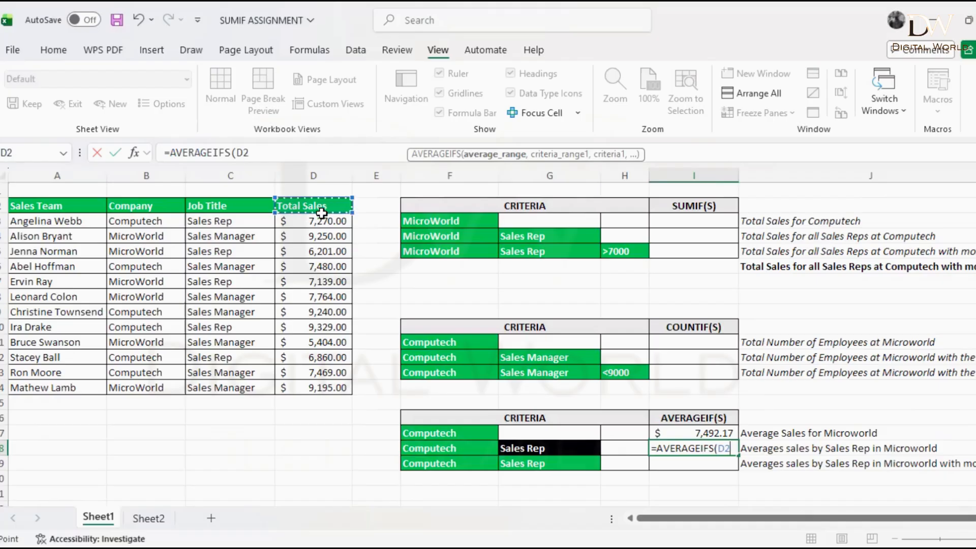
{"action": "left_click", "coordinate": [325, 385], "text": "shift"}
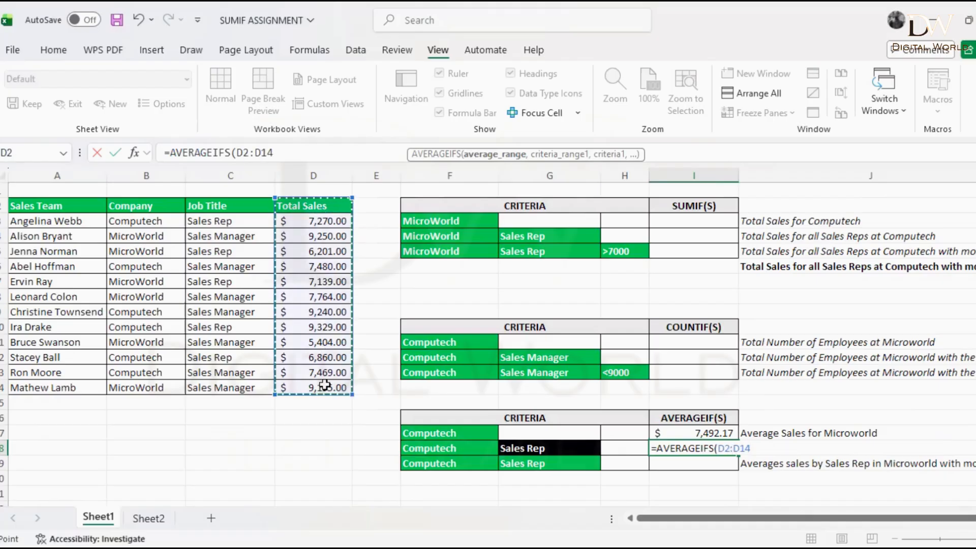
Add Company B2:B14 as the first criteria range of the I18 AVERAGEIFS formula, with MicroWorld cell B4 as its criterion.
{"action": "type", "text": ","}
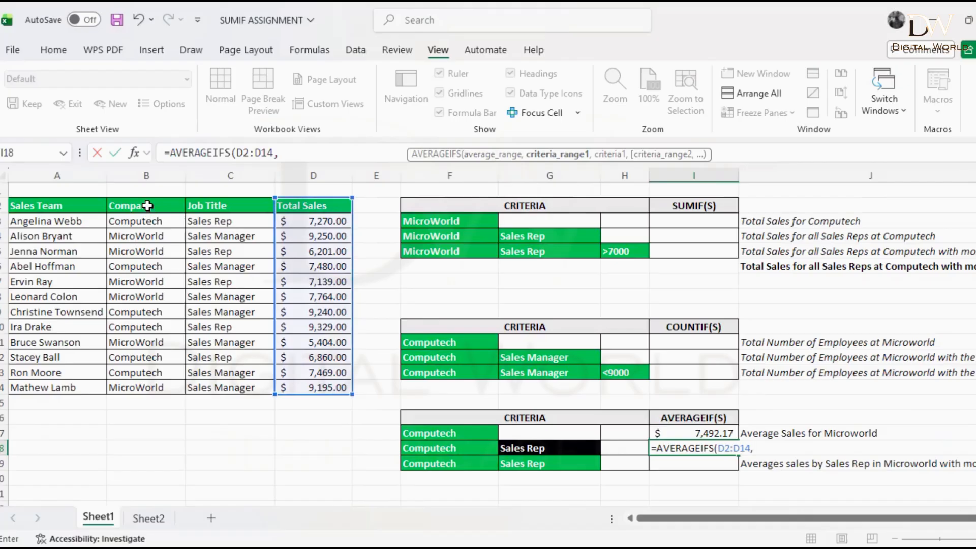
{"action": "left_click_drag", "start_coordinate": [148, 205], "coordinate": [152, 387]}
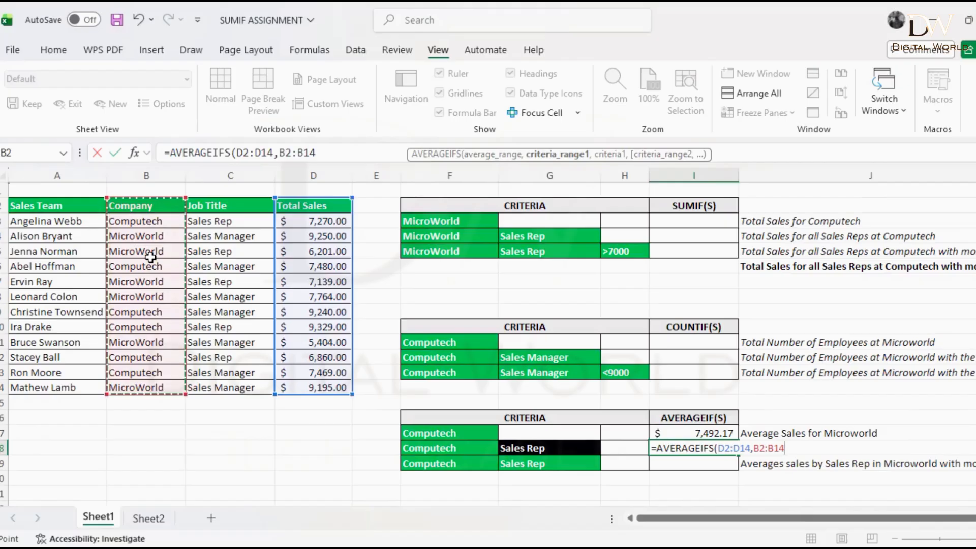
{"action": "type", "text": ","}
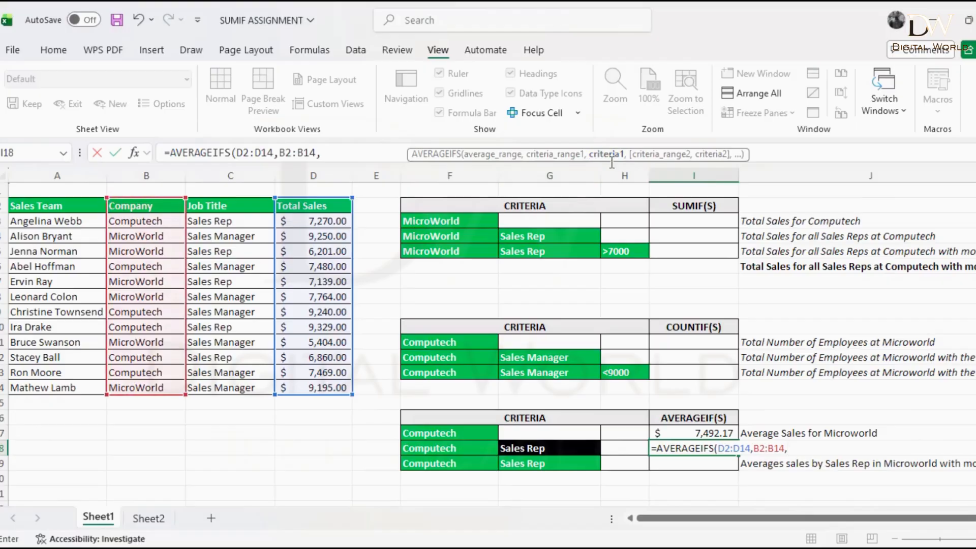
{"action": "left_click", "coordinate": [142, 234]}
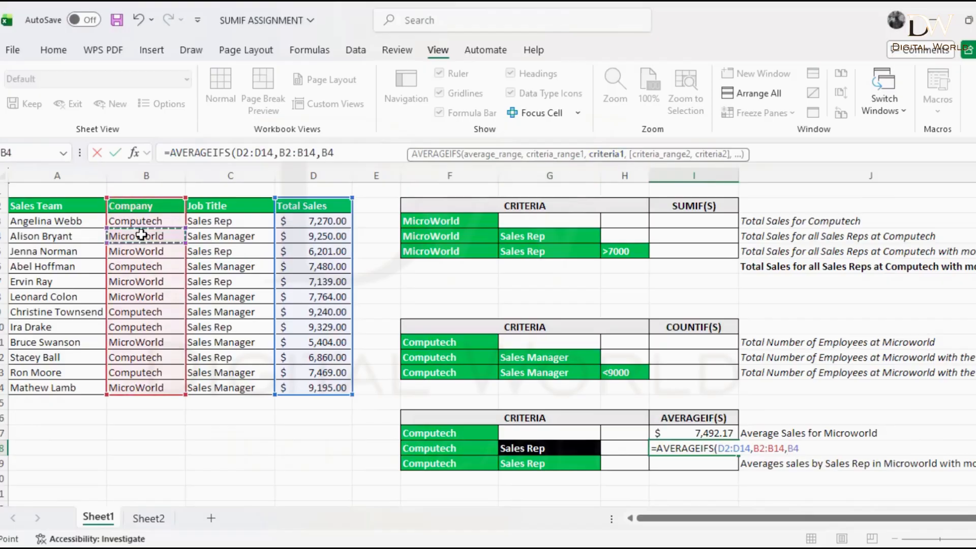
Add Job Title C2:C14 with Sales Rep cell C3 as the second criteria pair, and complete the AVERAGEIFS formula in I18.
{"action": "type", "text": ","}
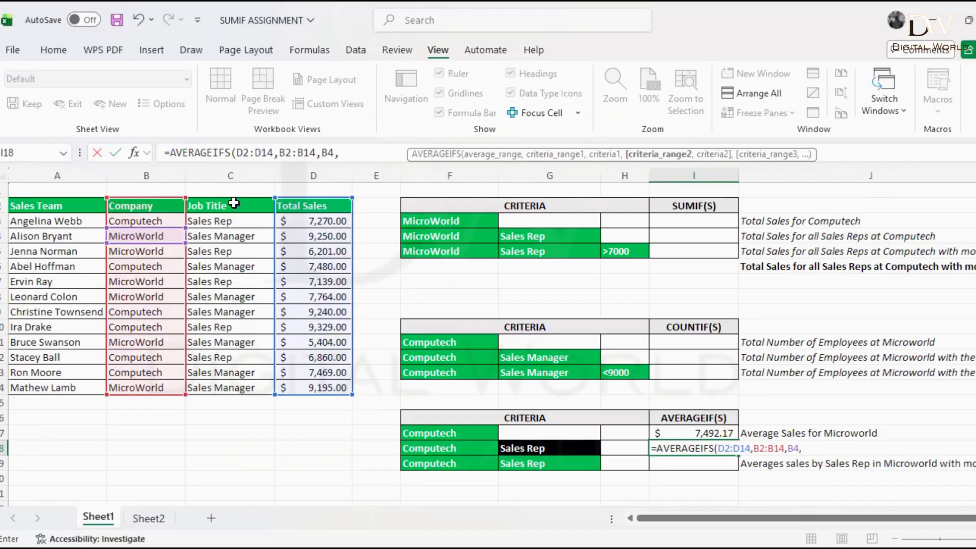
{"action": "left_click_drag", "start_coordinate": [234, 203], "coordinate": [237, 326]}
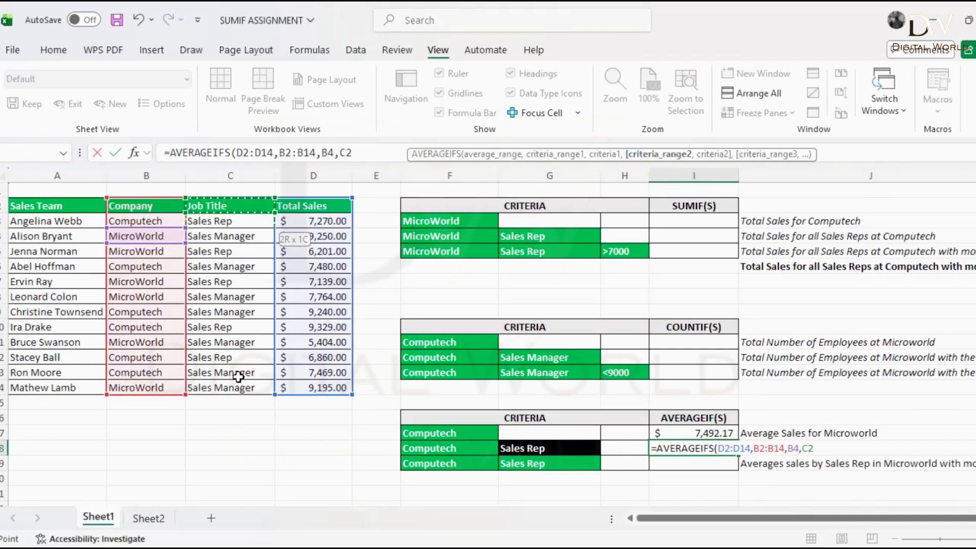
{"action": "left_click_drag", "start_coordinate": [237, 388], "coordinate": [236, 388]}
{"action": "type", "text": ","}
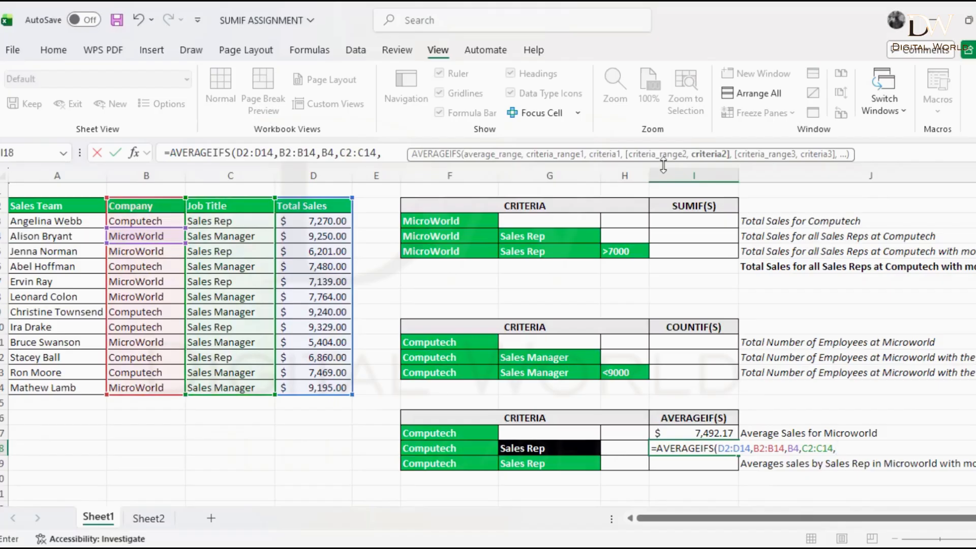
{"action": "left_click", "coordinate": [241, 220]}
{"action": "type", "text": ")"}
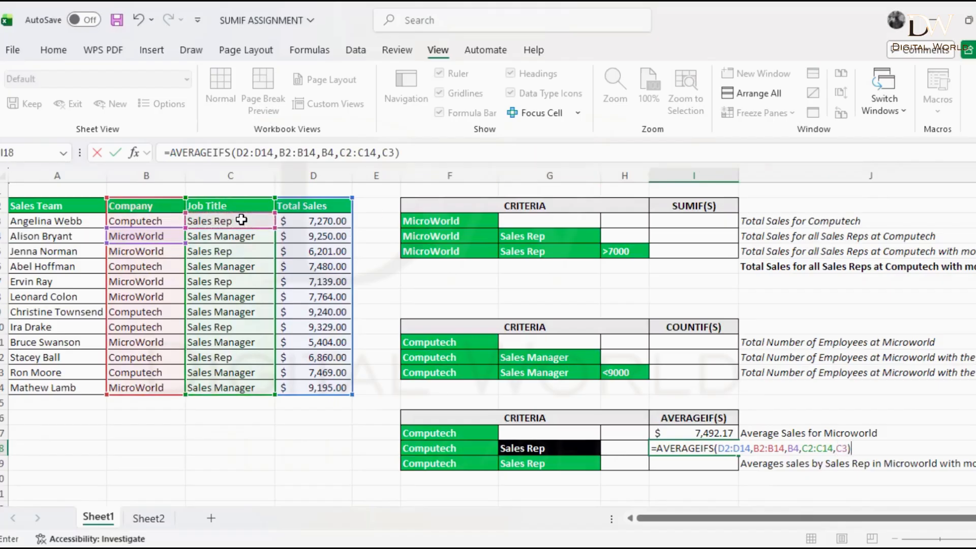
{"action": "key", "text": "Return"}
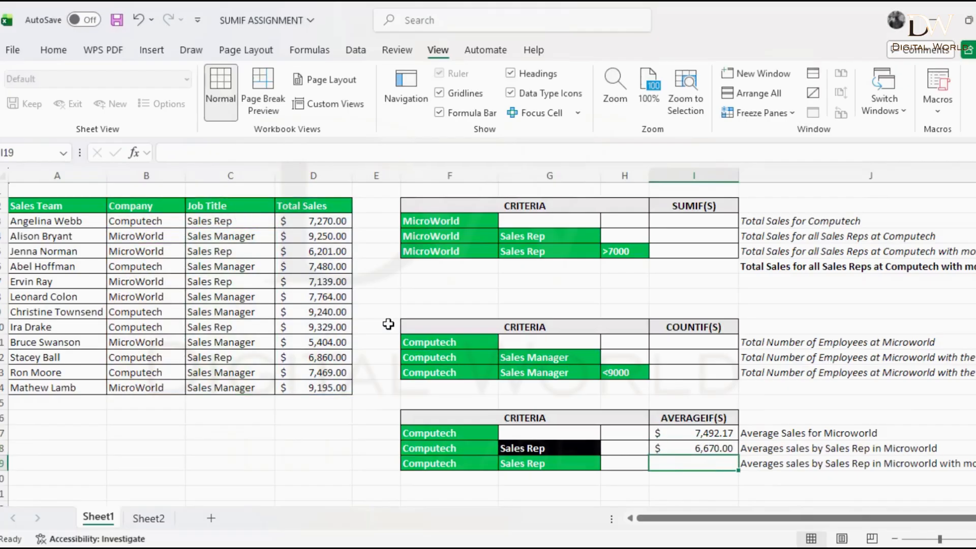
{"action": "left_click", "coordinate": [694, 446]}
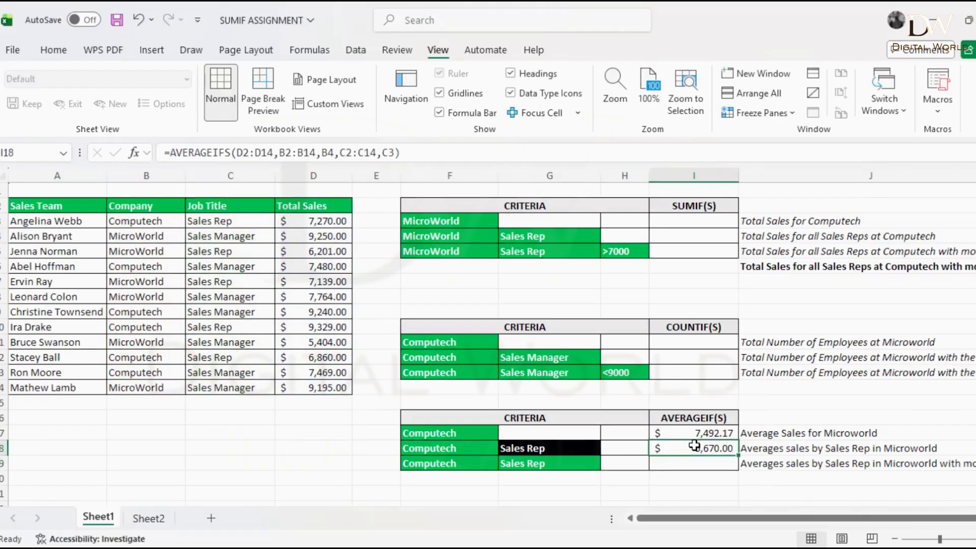
Begin an AVERAGEIFS formula in cell I19 for average Microworld Sales Rep sales above 7000, as described in J19.
{"action": "left_click", "coordinate": [701, 466]}
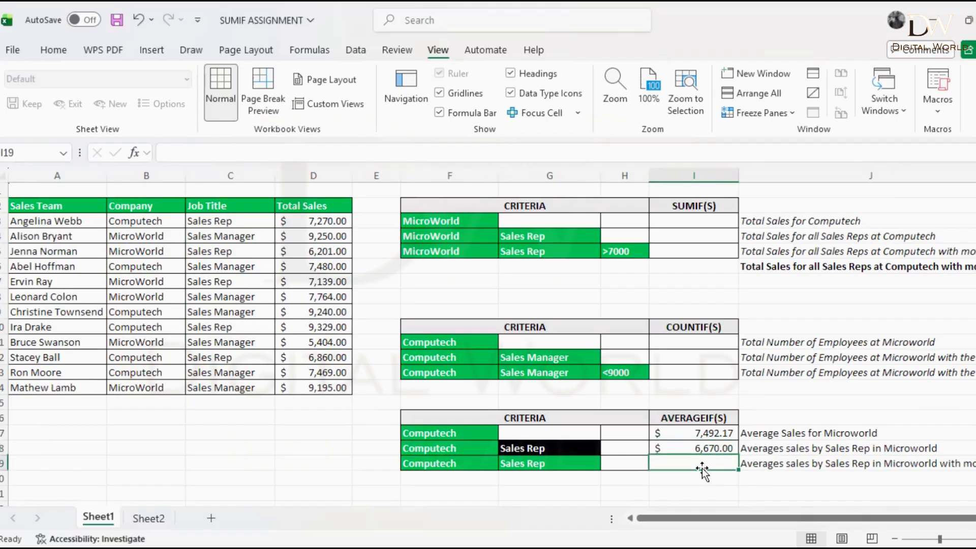
{"action": "left_click", "coordinate": [688, 448]}
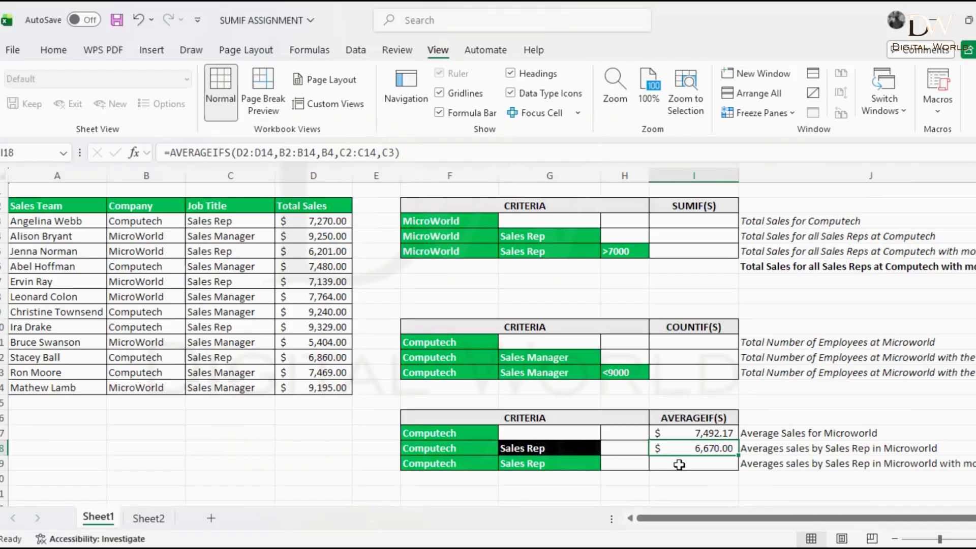
{"action": "left_click_drag", "start_coordinate": [680, 523], "coordinate": [698, 523]}
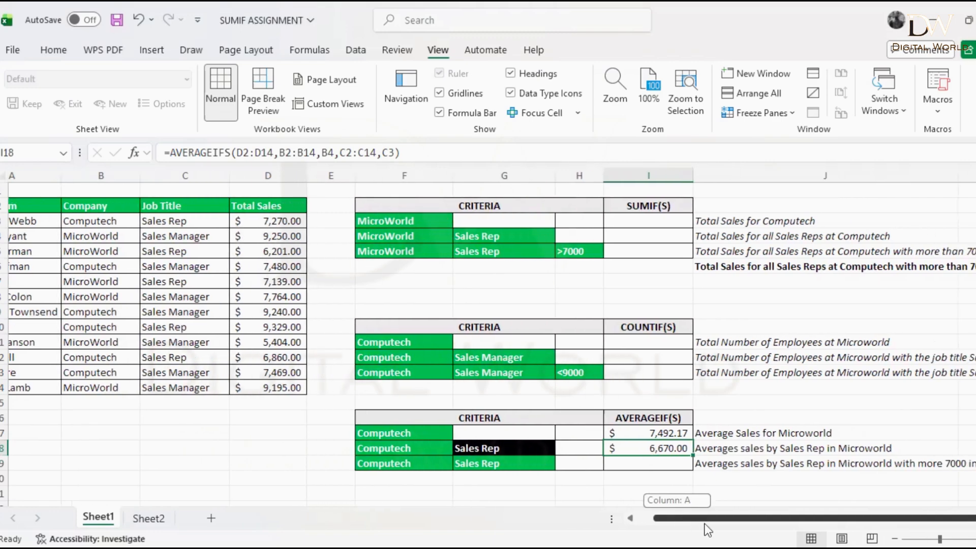
{"action": "left_click", "coordinate": [632, 466]}
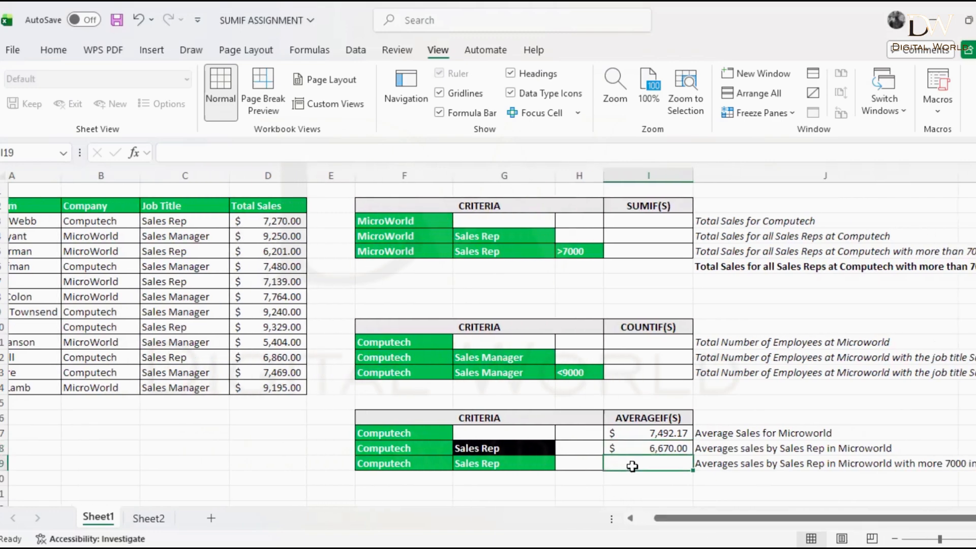
{"action": "left_click", "coordinate": [739, 464]}
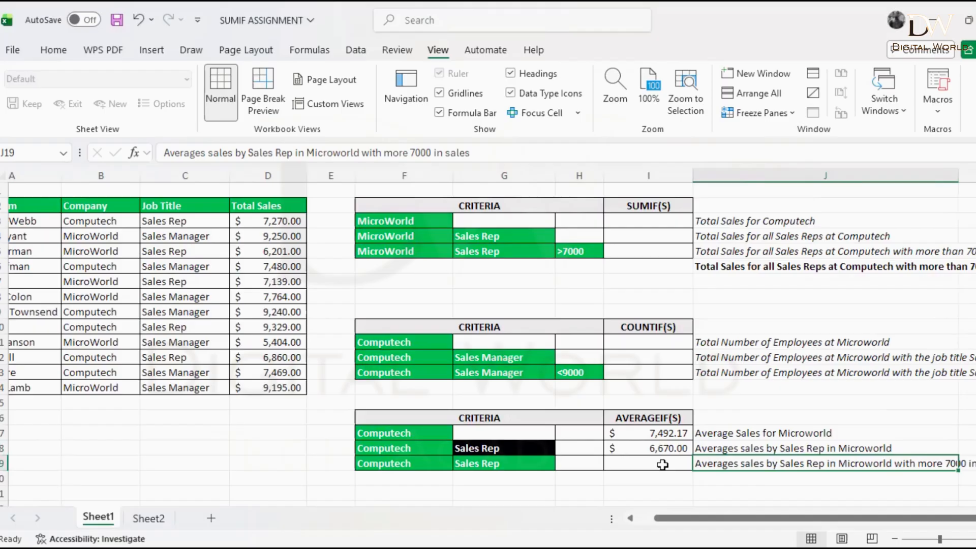
{"action": "left_click", "coordinate": [654, 463]}
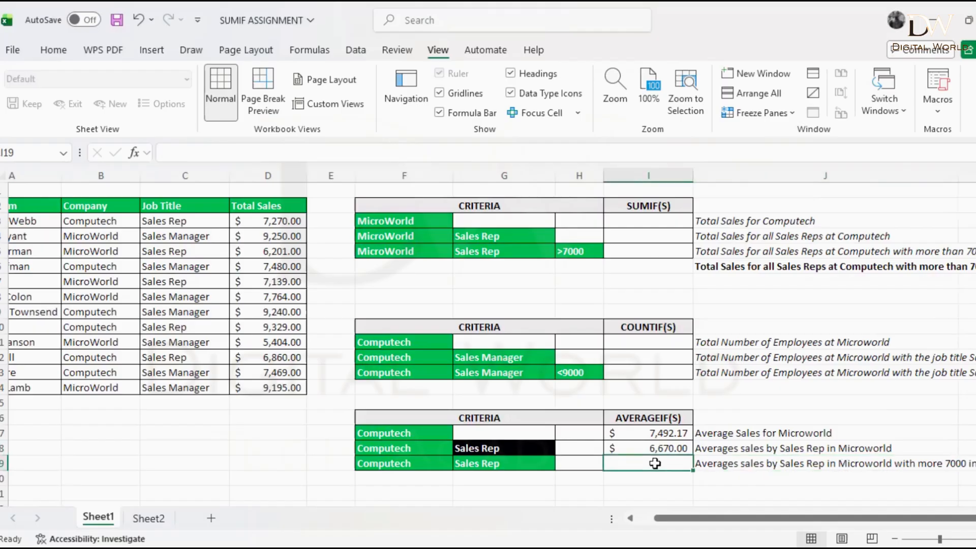
{"action": "type", "text": "="}
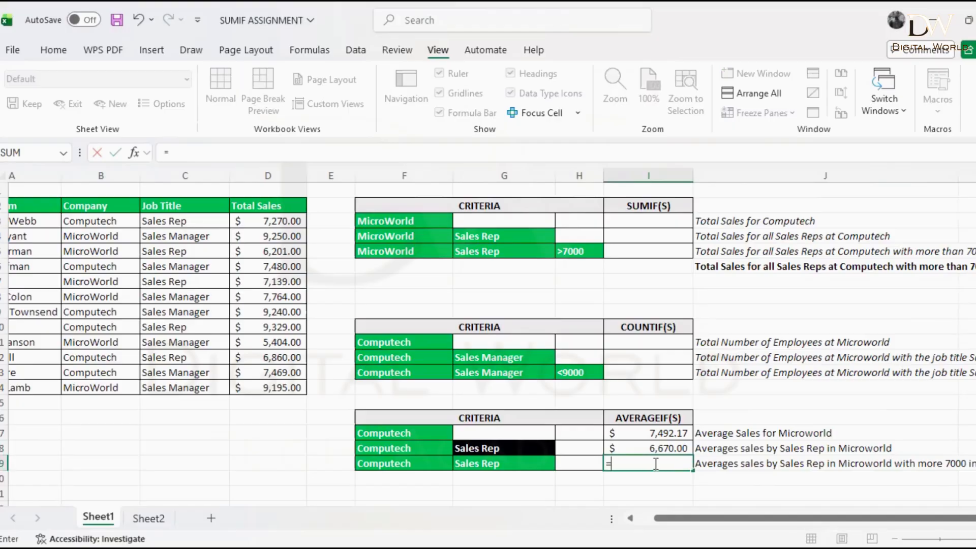
{"action": "type", "text": "average"}
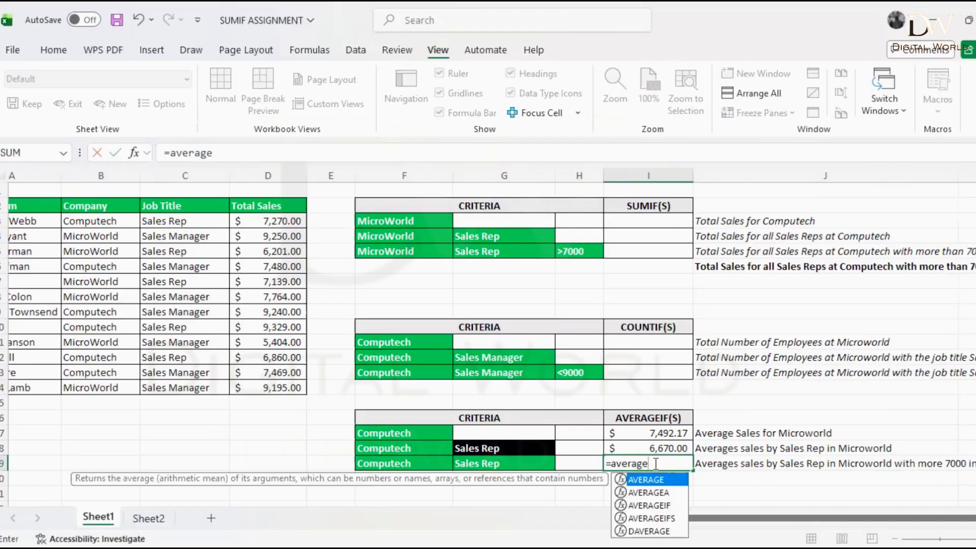
{"action": "type", "text": "ifs"}
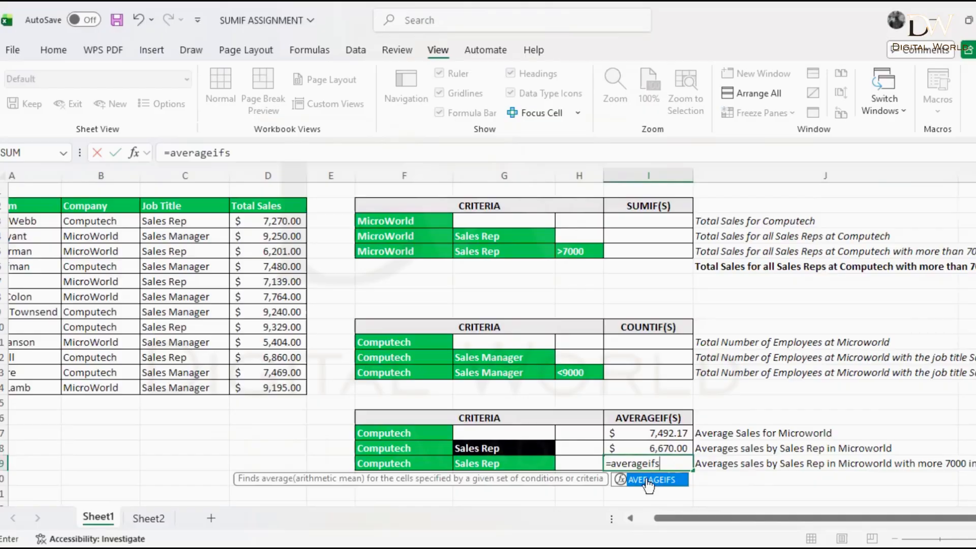
{"action": "key", "text": "Tab"}
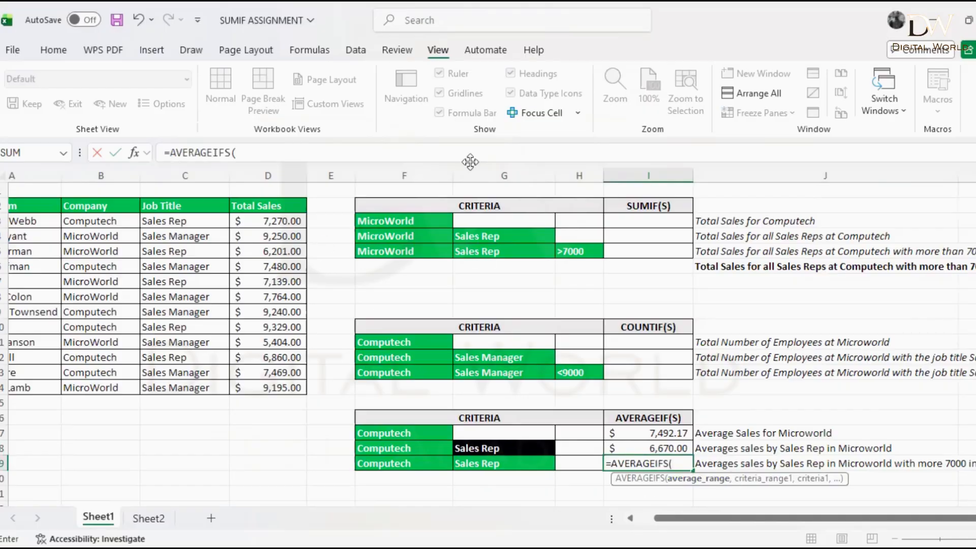
Move the function hint off the cells and set Total Sales D2:D14 as the average range of the I19 formula.
{"action": "left_click_drag", "start_coordinate": [732, 479], "coordinate": [462, 156]}
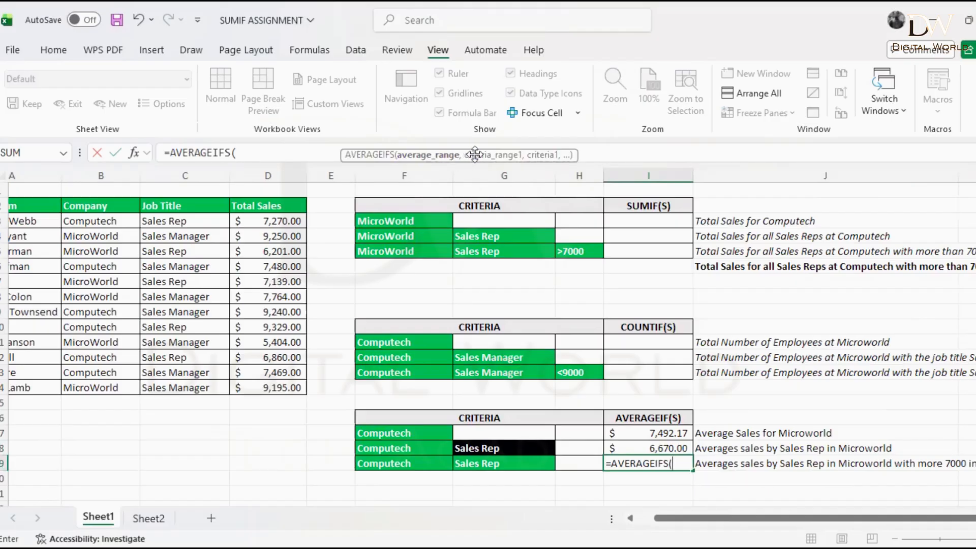
{"action": "left_click_drag", "start_coordinate": [474, 153], "coordinate": [475, 150]}
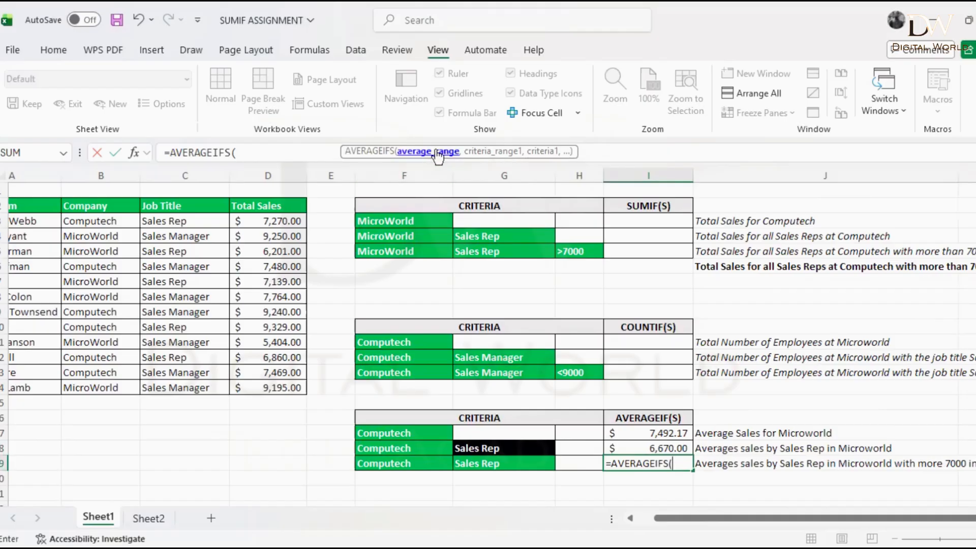
{"action": "left_click", "coordinate": [260, 203]}
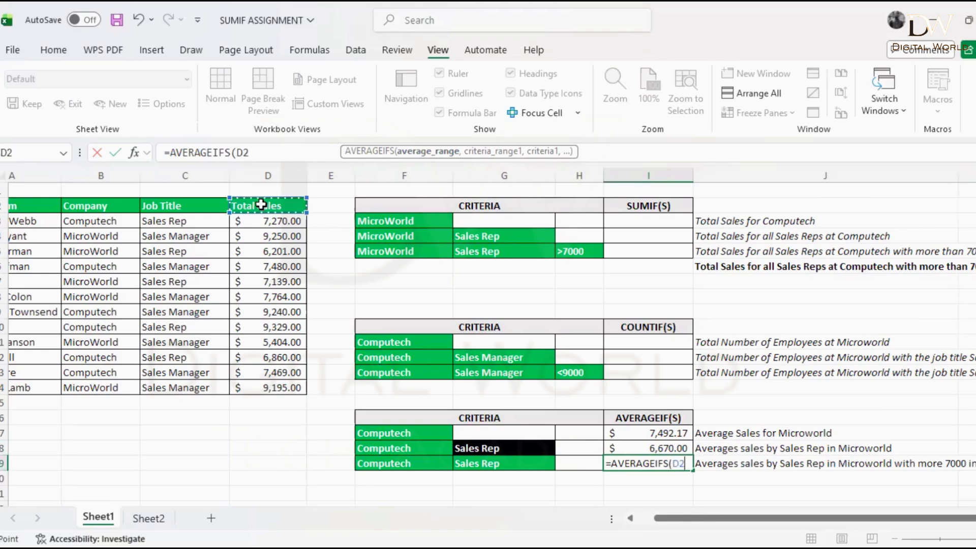
{"action": "left_click", "coordinate": [267, 383], "text": "shift"}
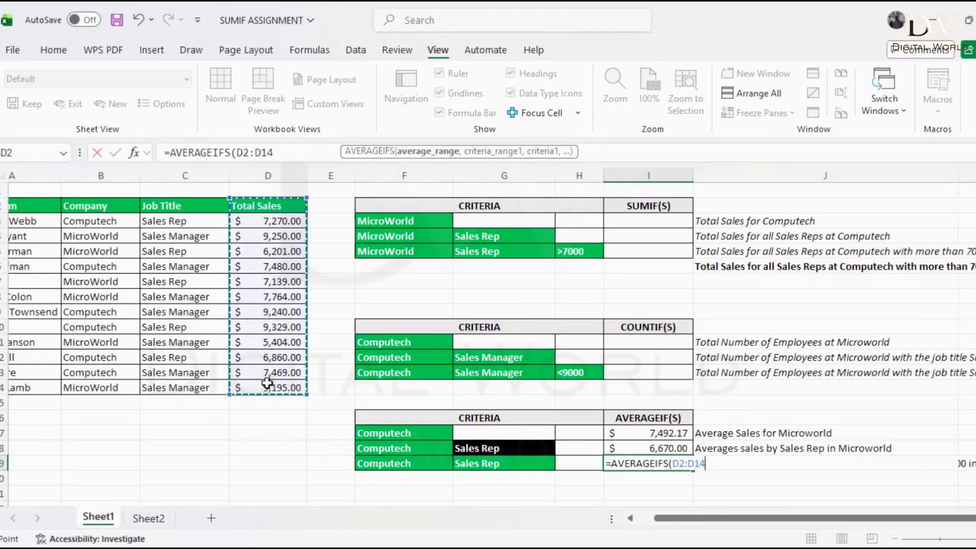
Add Company B2:B14 as the first criteria range in the I19 formula, with MicroWorld cell B11 as its criterion.
{"action": "type", "text": ","}
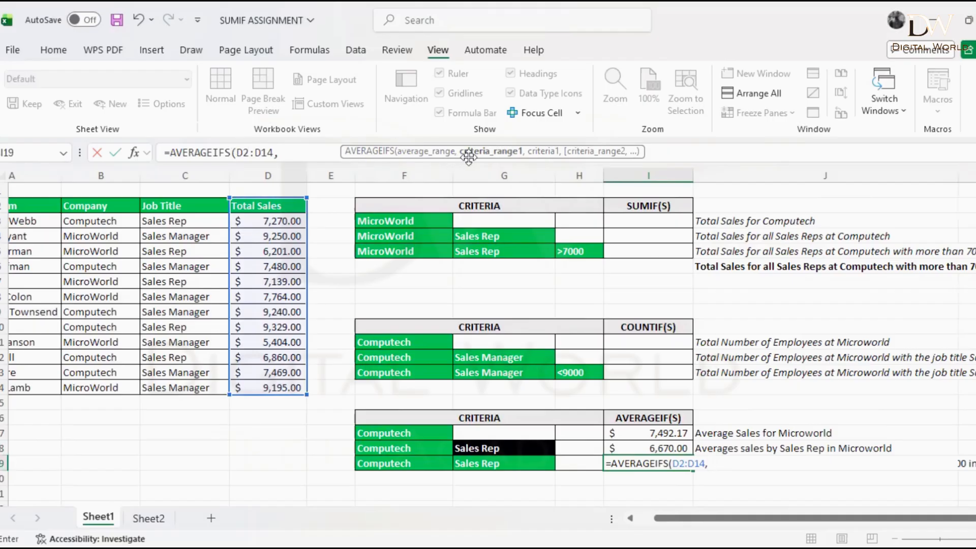
{"action": "left_click_drag", "start_coordinate": [468, 158], "coordinate": [468, 177]}
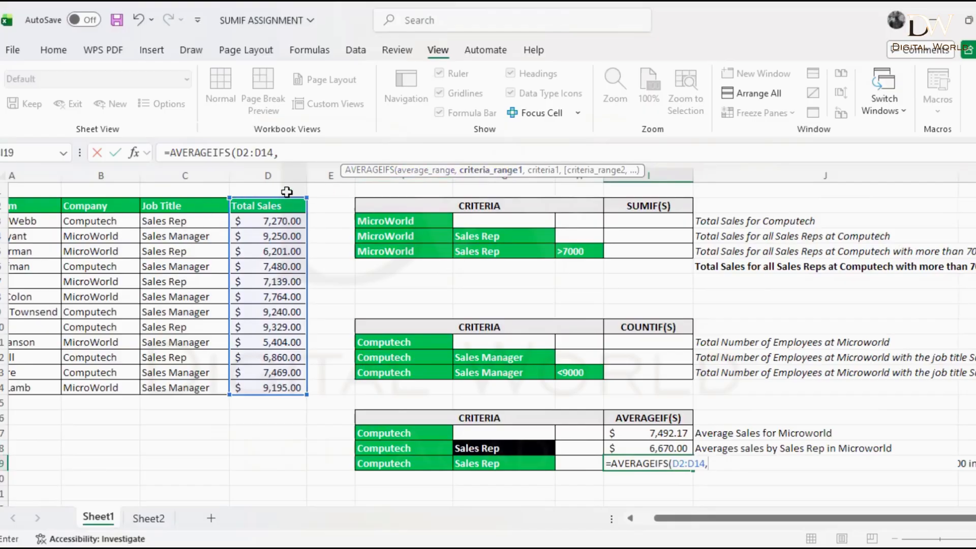
{"action": "left_click", "coordinate": [99, 208]}
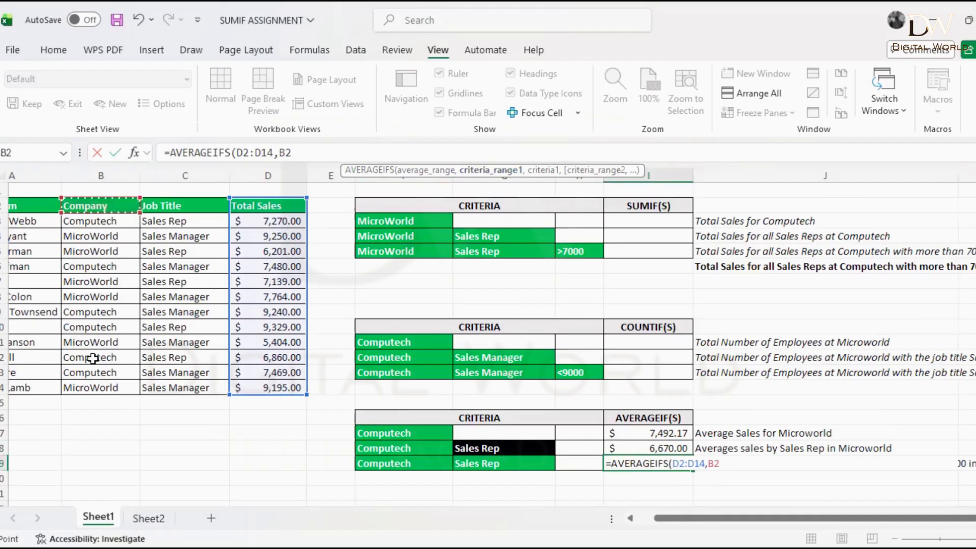
{"action": "left_click", "coordinate": [92, 383], "text": "shift"}
{"action": "type", "text": ","}
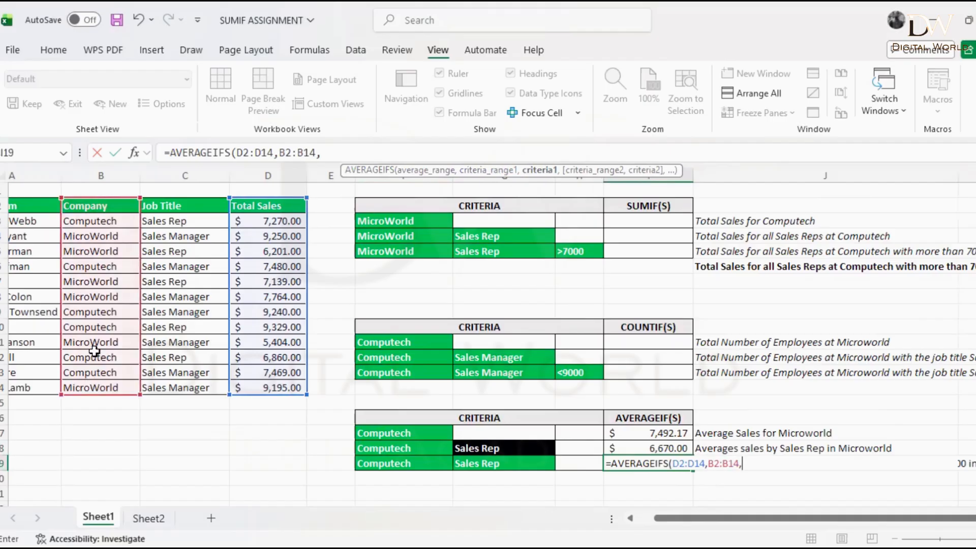
{"action": "left_click", "coordinate": [96, 342]}
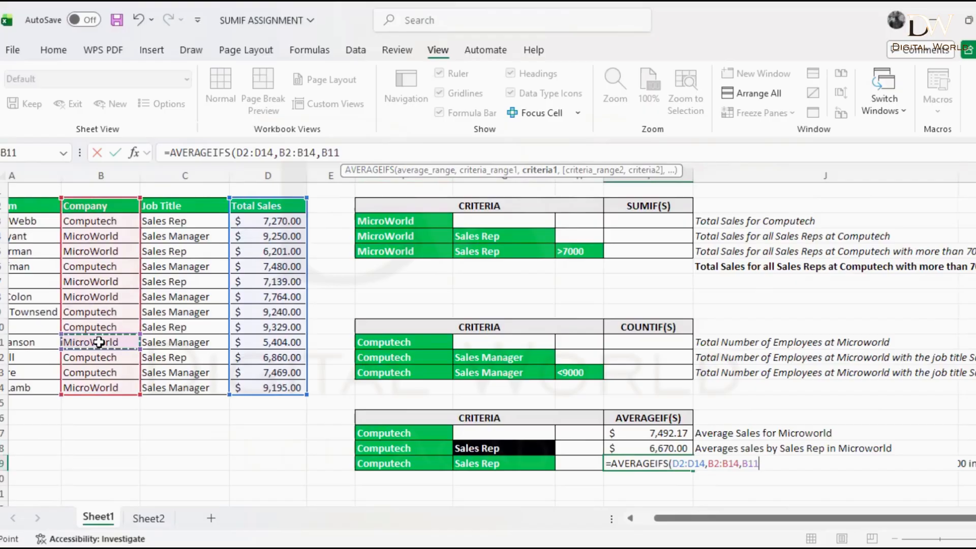
Add Job Title C2:C14 as the second criteria range in the I19 formula, with Sales Rep cell C5 as its criterion.
{"action": "type", "text": ","}
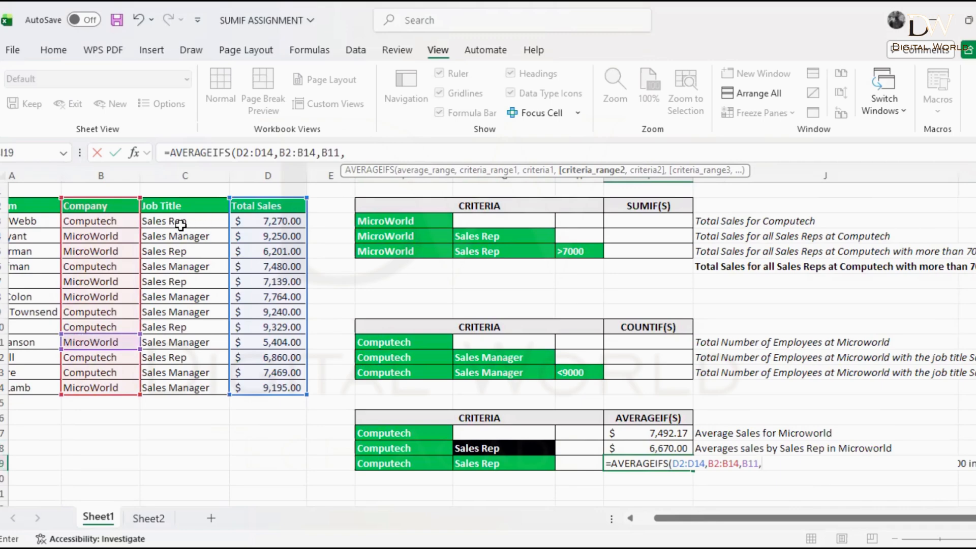
{"action": "left_click", "coordinate": [196, 207]}
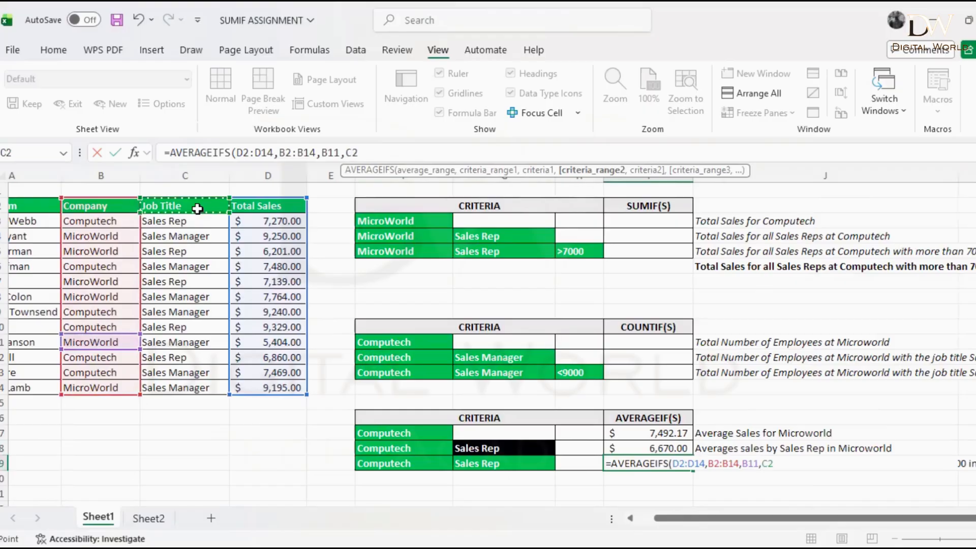
{"action": "left_click", "coordinate": [192, 383], "text": "shift"}
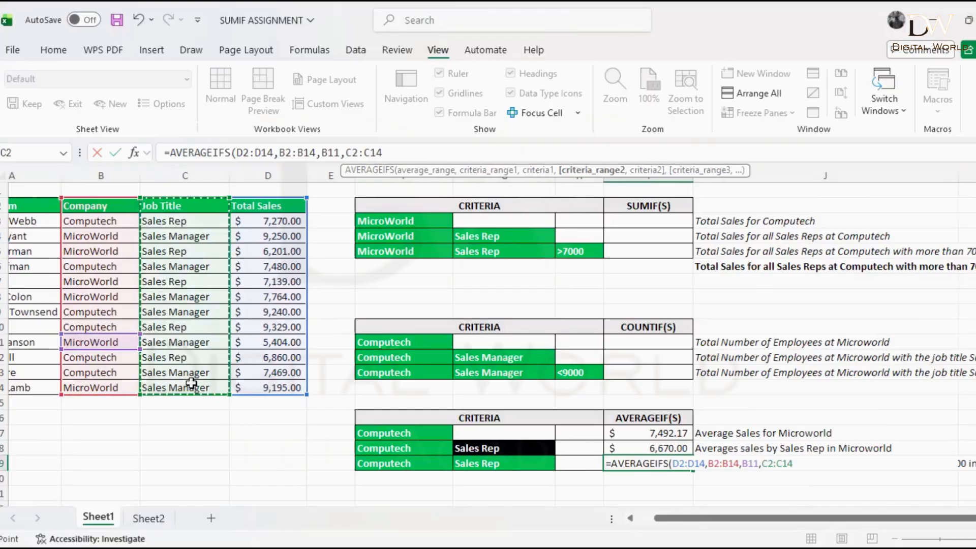
{"action": "type", "text": ","}
{"action": "left_click", "coordinate": [172, 252]}
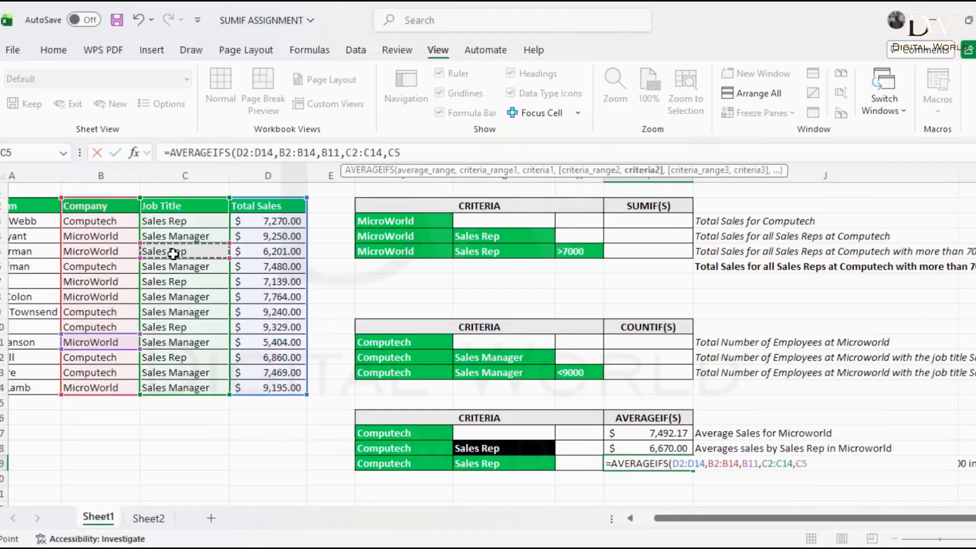
Add Total Sales D2:D14 with the criterion ">7000" as the third criteria pair, and complete the AVERAGEIFS formula in I19.
{"action": "type", "text": ","}
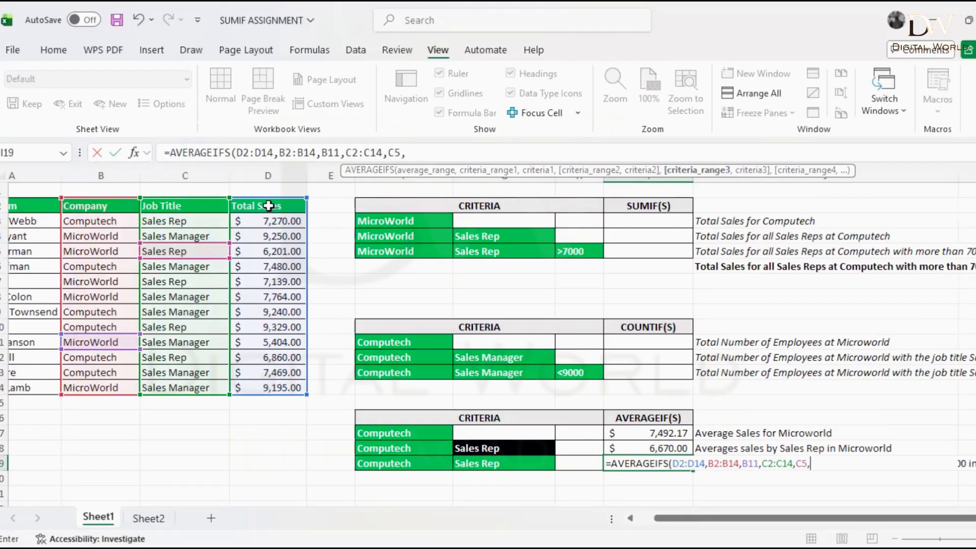
{"action": "left_click_drag", "start_coordinate": [268, 208], "coordinate": [272, 386]}
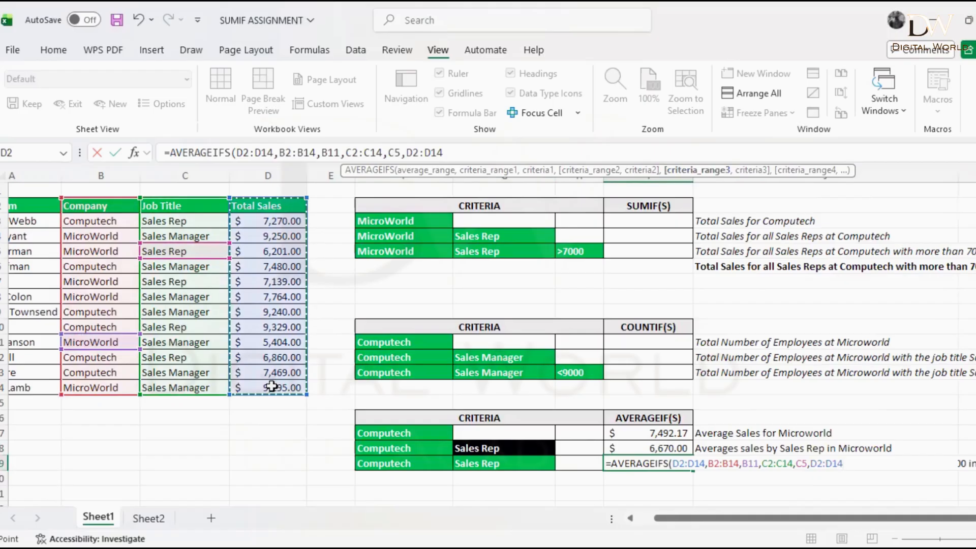
{"action": "type", "text": ",\""}
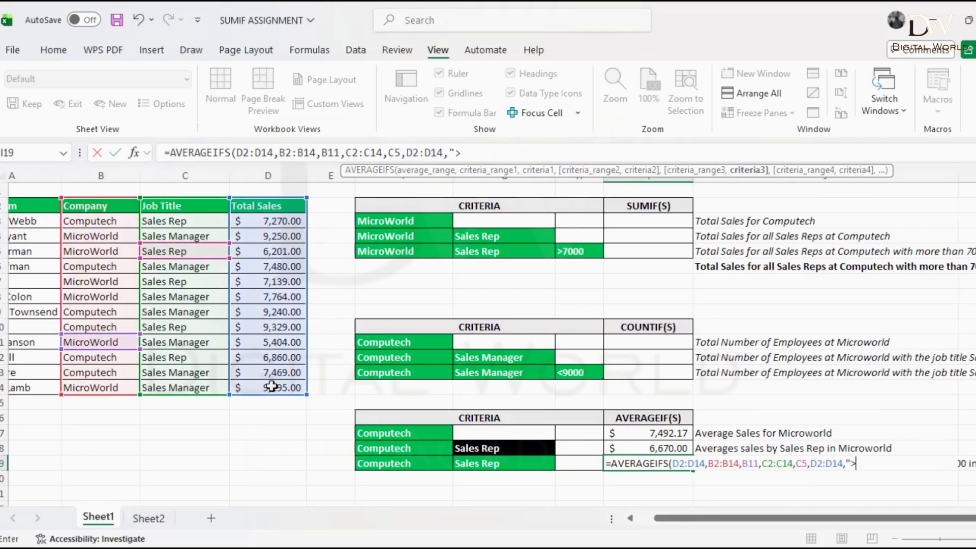
{"action": "type", "text": ">7000\")"}
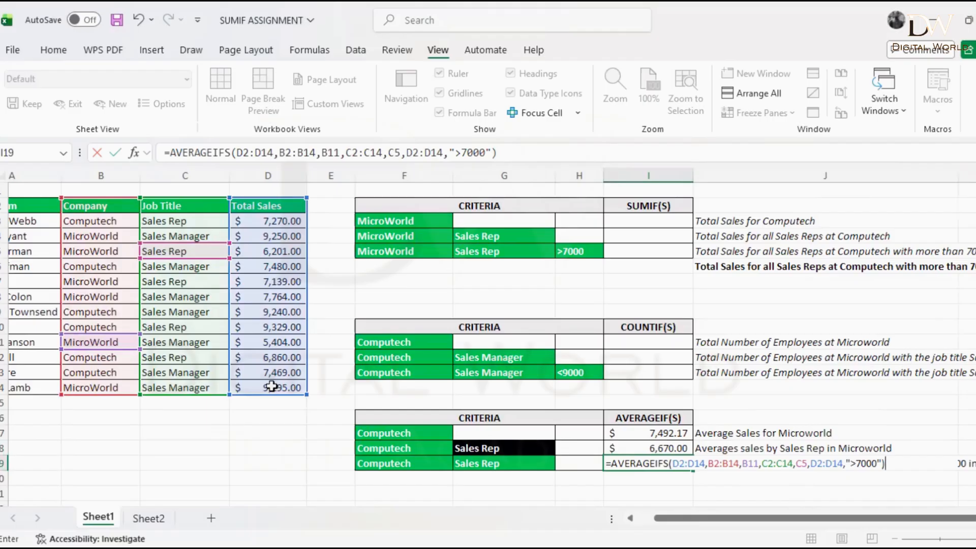
{"action": "key", "text": "Return"}
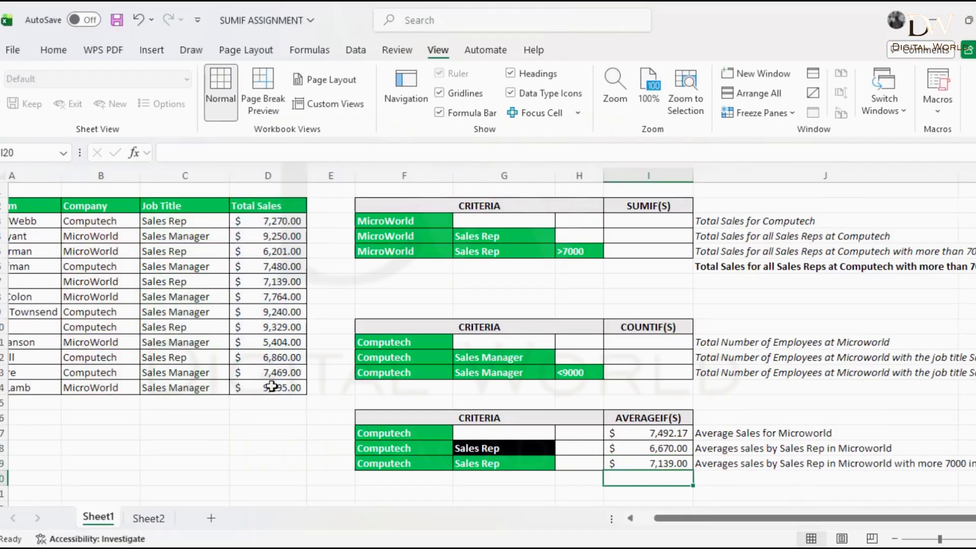
{"action": "left_click", "coordinate": [639, 463]}
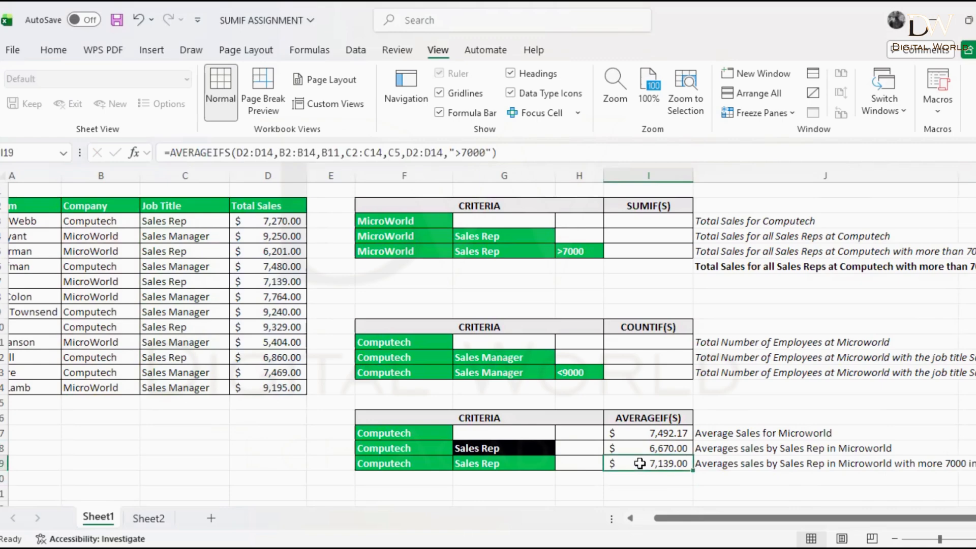